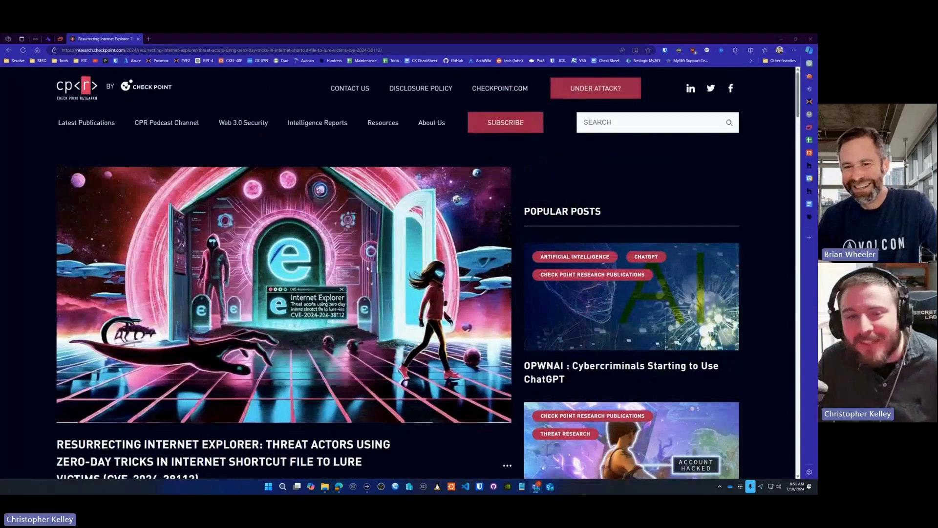
# Step: Examine the Check Point article's title about the Internet Explorer shortcut zero-day, CVE-2024-38112, highlighting its wording
pyautogui.scroll(-1, 379, 260)
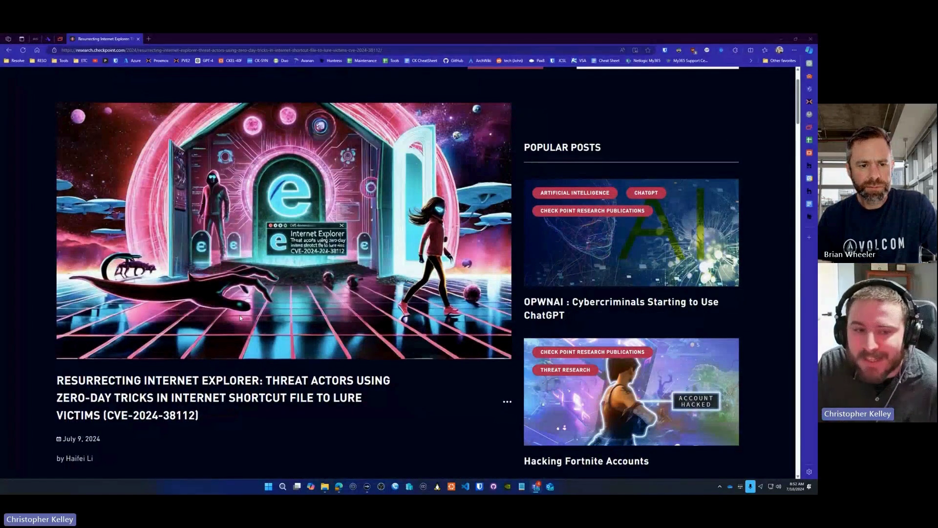
pyautogui.moveTo(272, 380); pyautogui.dragTo(391, 380)
pyautogui.moveTo(90, 397); pyautogui.dragTo(372, 414)
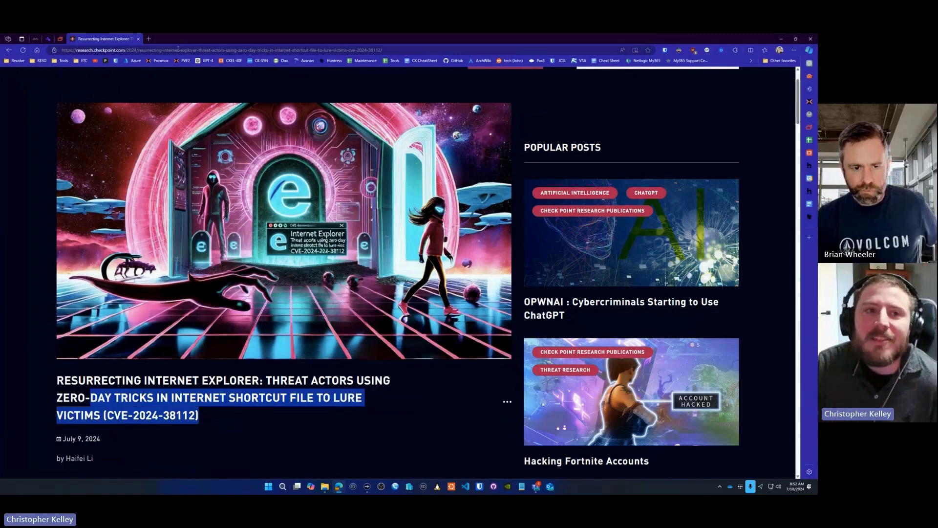
# Step: Open the browser settings in a new tab and search them for "ie mode"
pyautogui.hotkey('ctrl', 't')
pyautogui.click(794, 49)
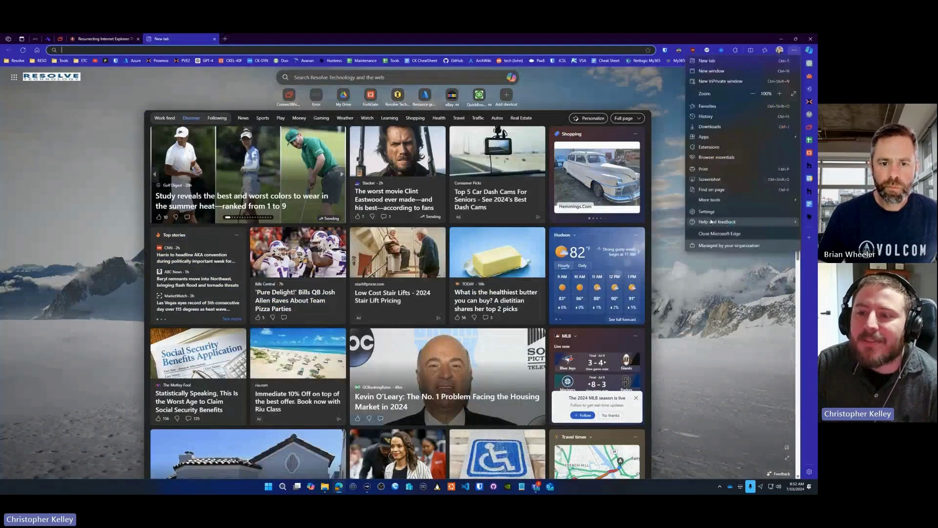
pyautogui.click(706, 211)
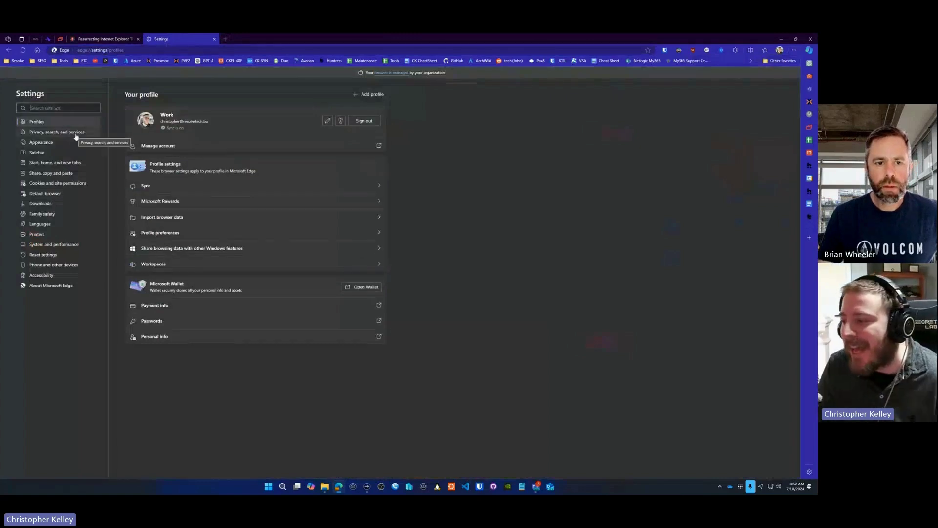
pyautogui.write('se')
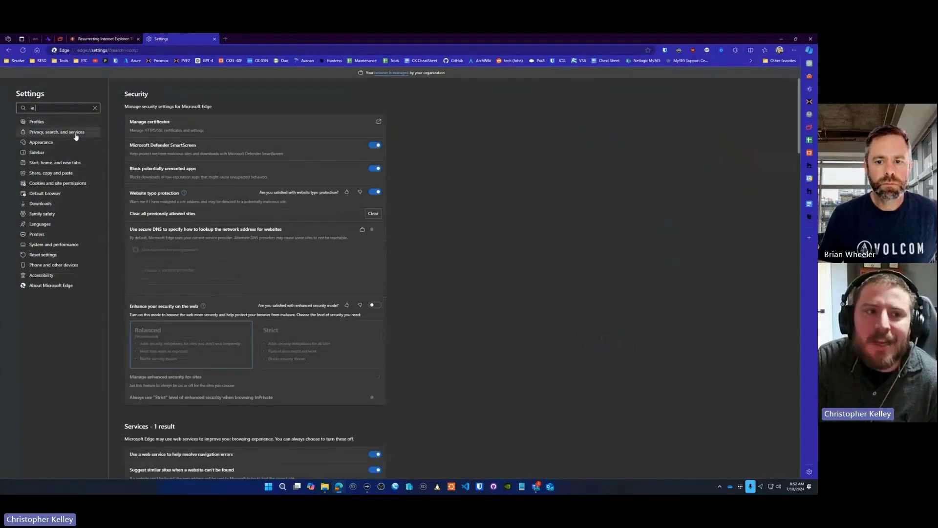
pyautogui.write(' mode')
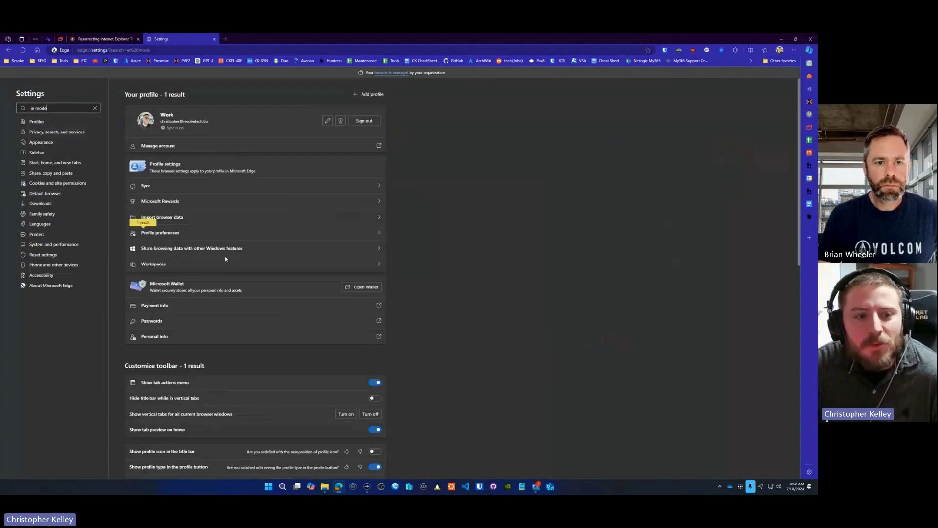
pyautogui.scroll(-1, 225, 259)
# Step: Search the web for "IE Mode" in a new tab and open the Microsoft Learn article on Internet Explorer mode
pyautogui.click(225, 38)
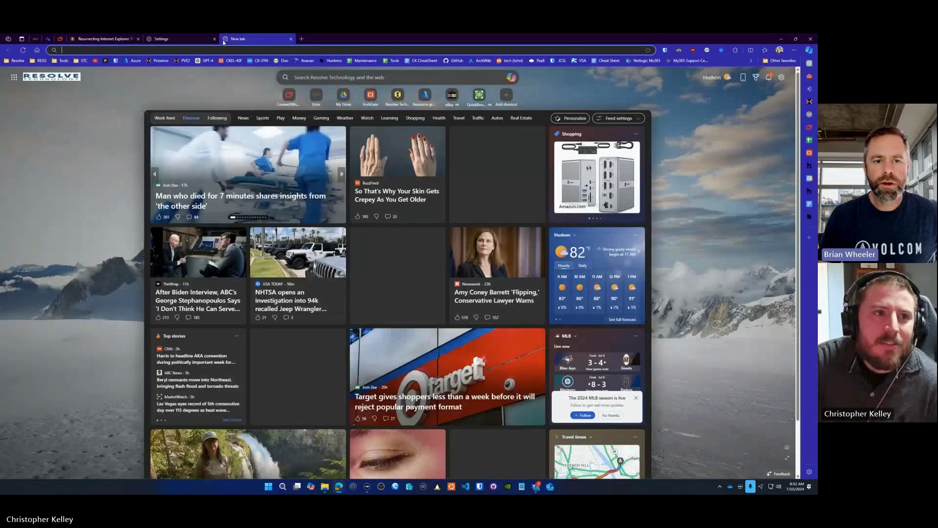
pyautogui.write('IE Mode')
pyautogui.press('Return')
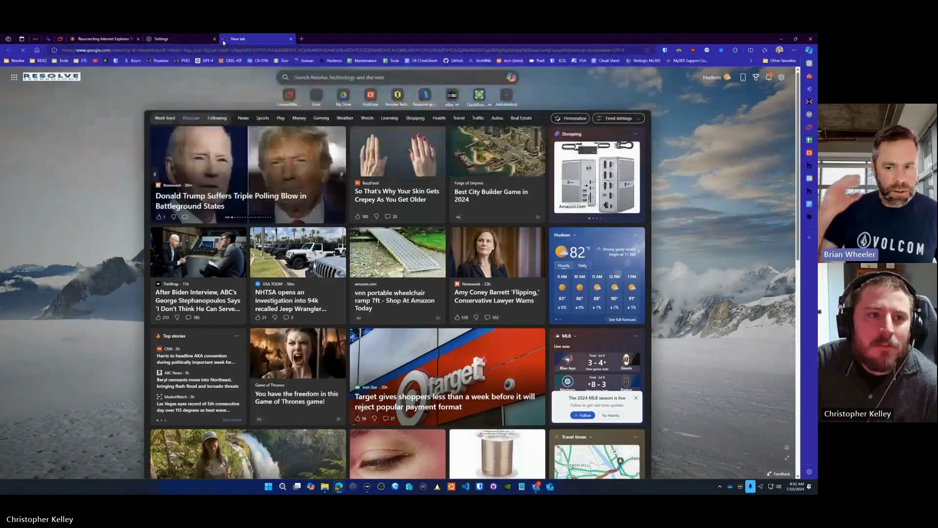
pyautogui.click(157, 143)
pyautogui.scroll(-6, 304, 279)
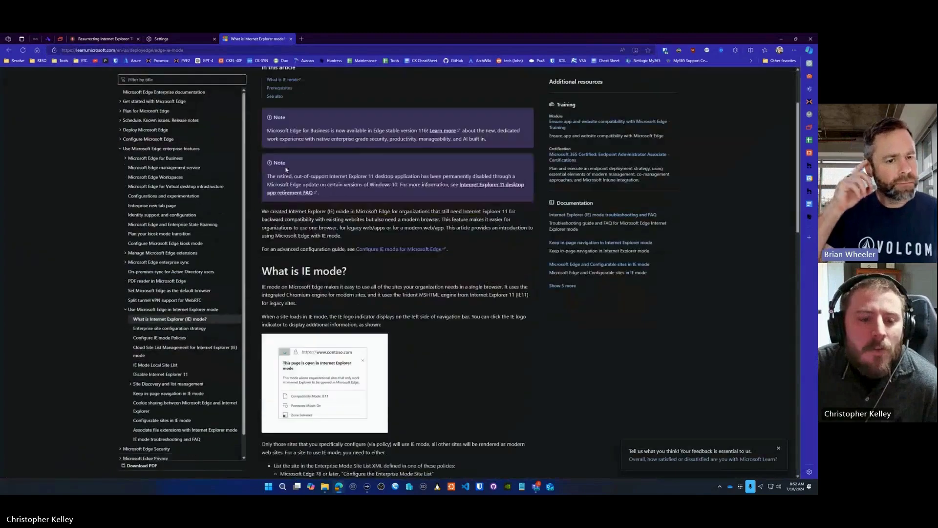
# Step: Return to the browser settings and look through the categories until the Default browser page is open
pyautogui.click(176, 39)
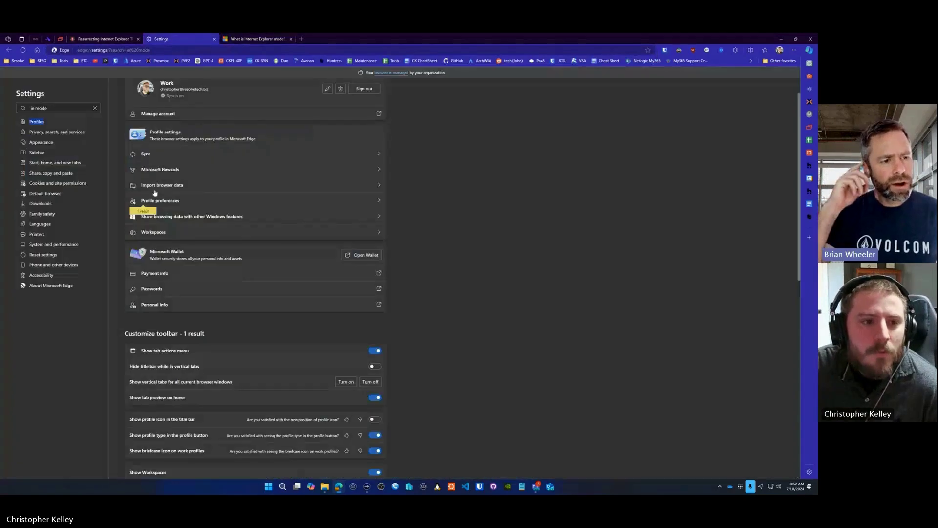
pyautogui.click(58, 121)
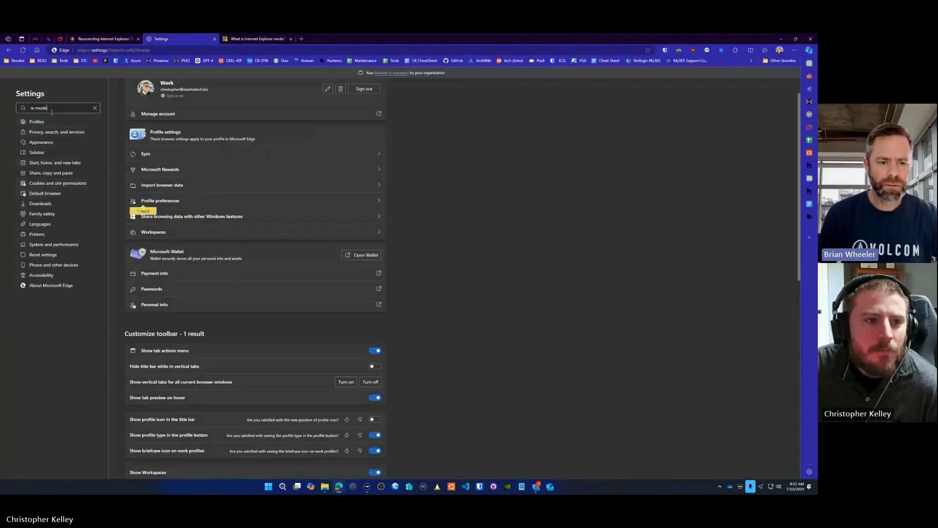
pyautogui.click(59, 133)
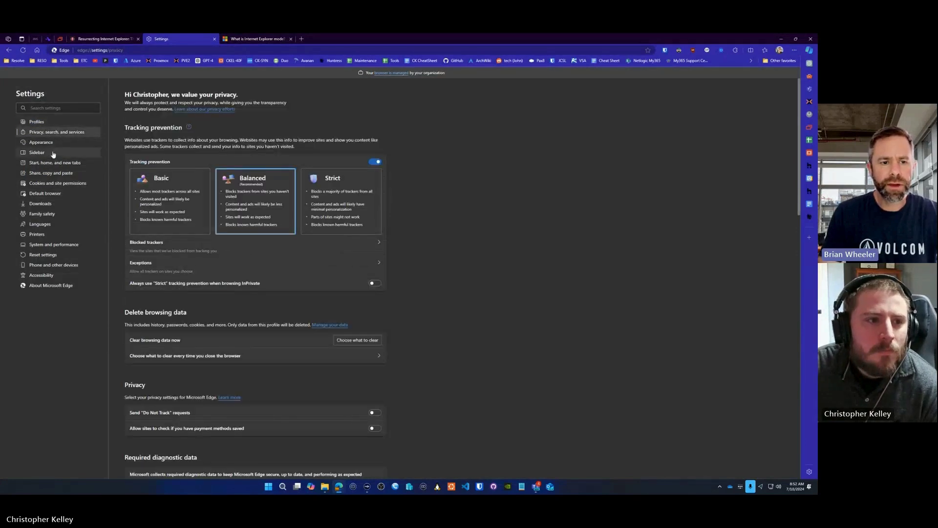
pyautogui.click(47, 142)
pyautogui.click(49, 171)
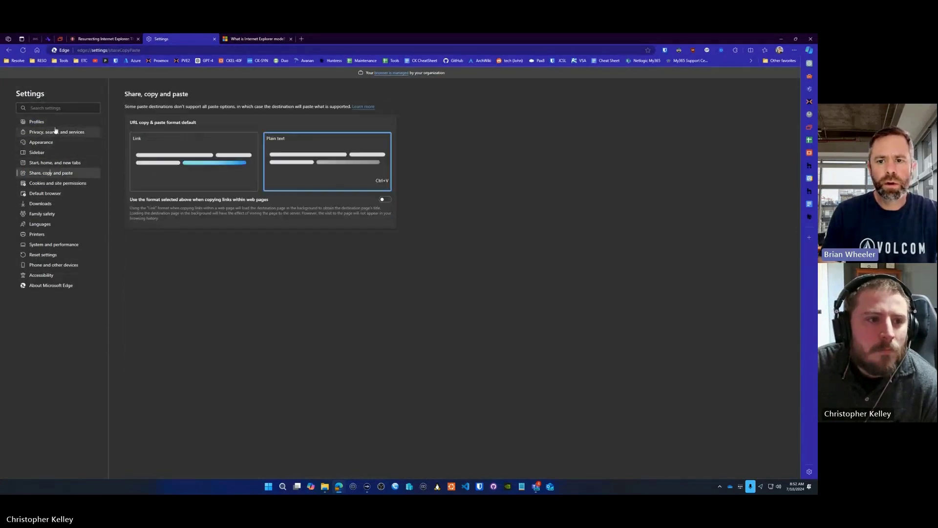
pyautogui.click(45, 193)
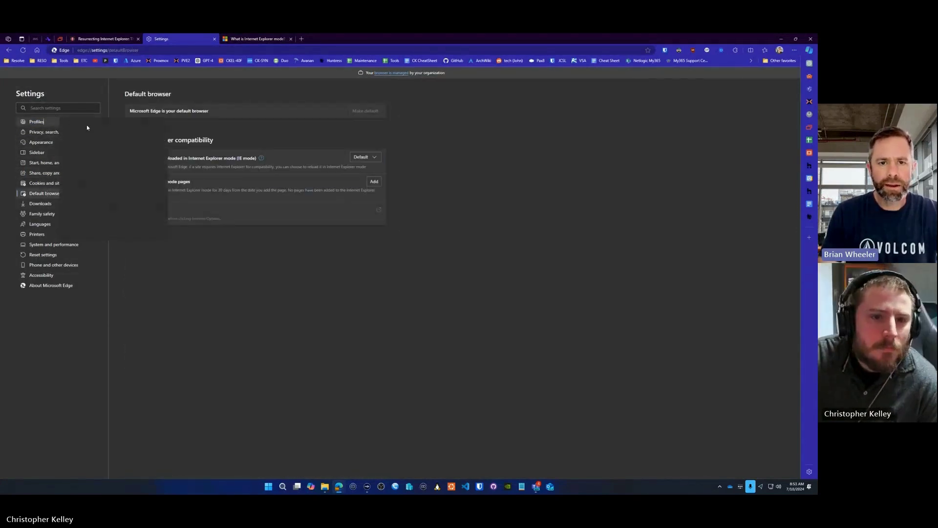
# Step: Enlarge the settings page to 200% and highlight the setting that allows sites to be reloaded in Internet Explorer mode
pyautogui.hotkey('ctrl', '+')
pyautogui.hotkey('ctrl', '+')
pyautogui.hotkey('ctrl', '+')
pyautogui.hotkey('ctrl', '+')
pyautogui.hotkey('ctrl', '+')
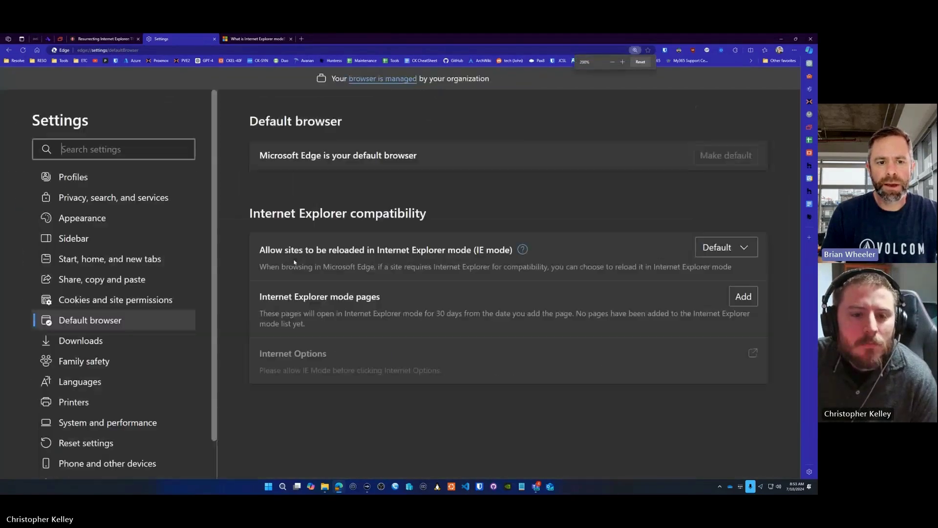
pyautogui.moveTo(269, 250); pyautogui.dragTo(507, 260)
pyautogui.tripleClick(490, 253)
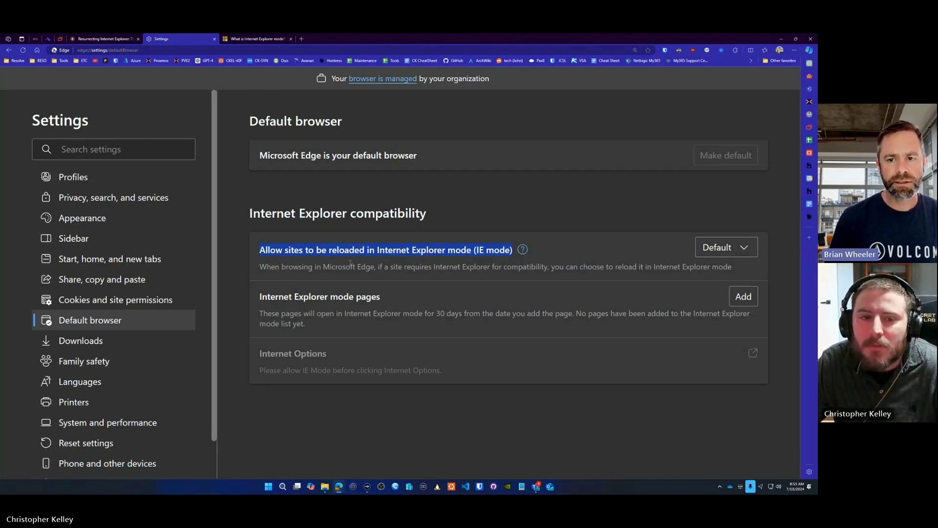
# Step: Examine the Microsoft Learn article for the Trident MSHTML engine, the IE logo indicator and the functionality IE mode supports
pyautogui.hotkey('ctrl', 'Tab')
pyautogui.scroll(15, 419, 127)
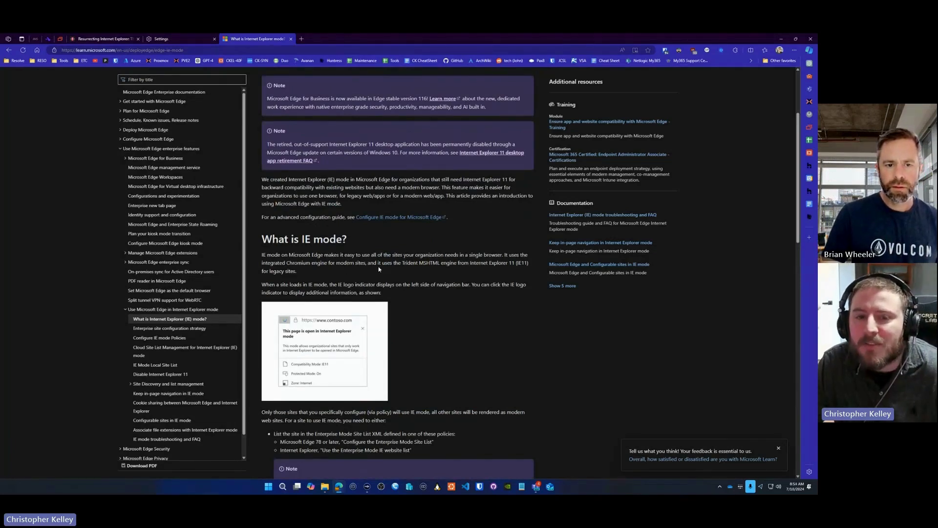
pyautogui.moveTo(387, 264); pyautogui.dragTo(466, 264)
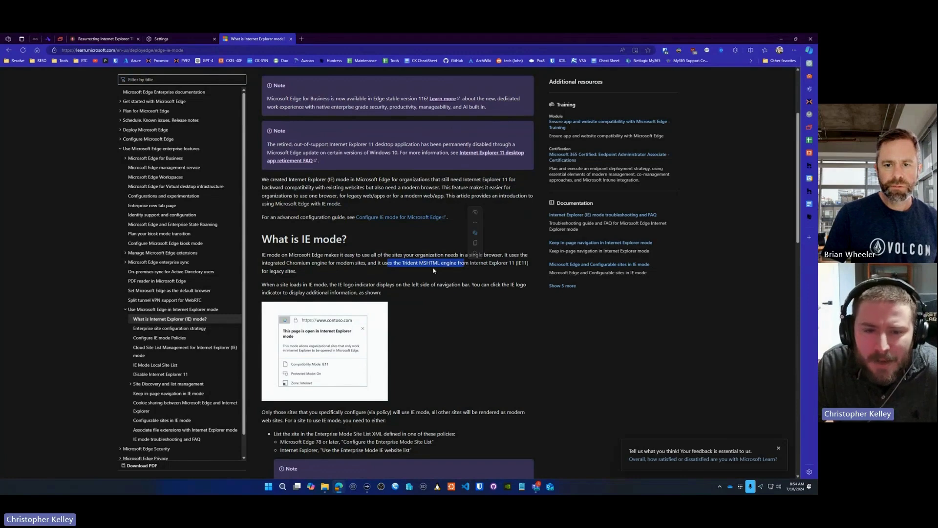
pyautogui.click(459, 273)
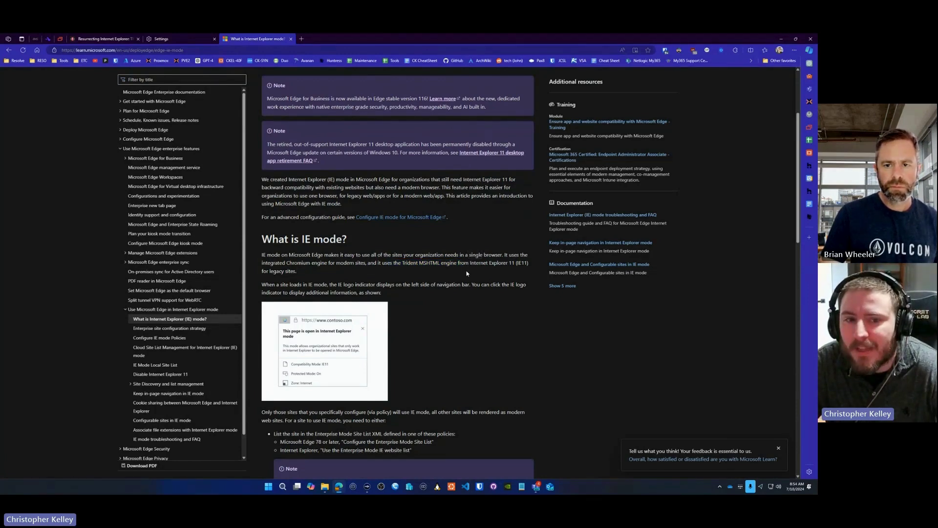
pyautogui.scroll(-2, 414, 274)
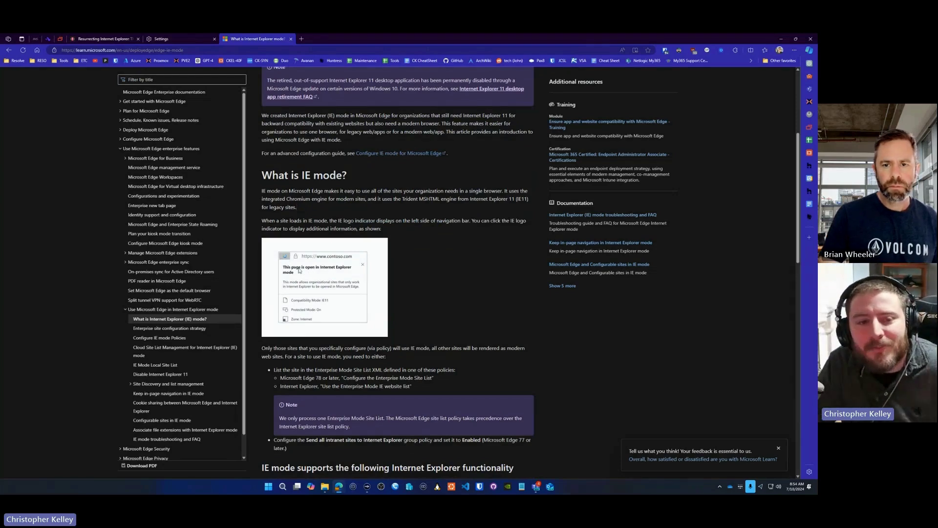
pyautogui.scroll(3, 299, 269)
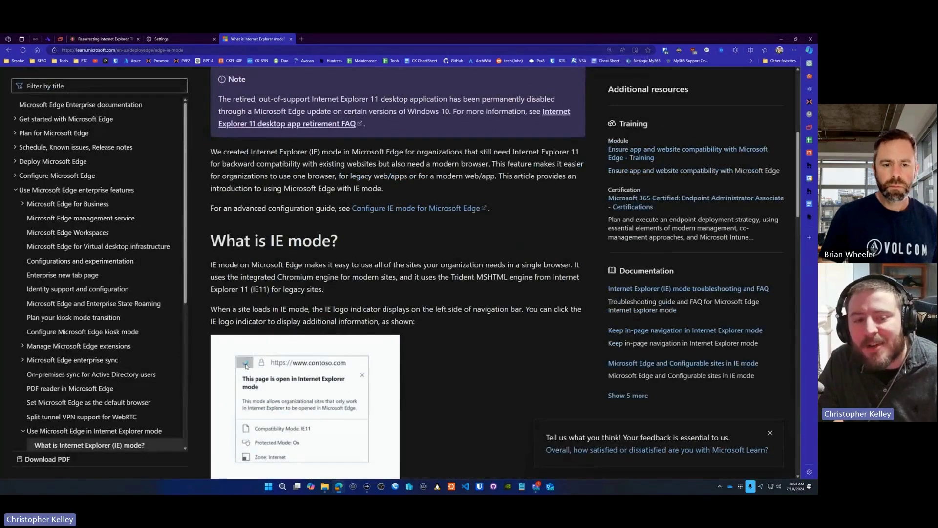
pyautogui.scroll(-1, 308, 430)
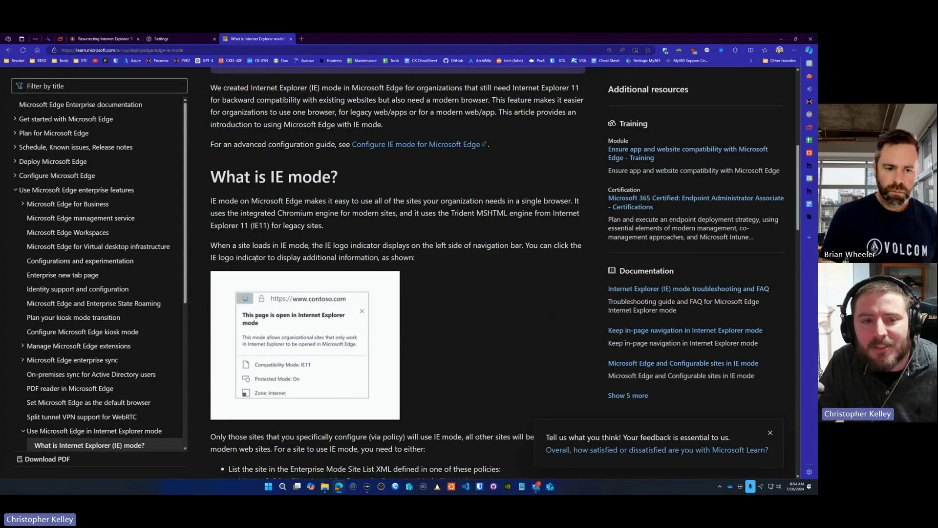
pyautogui.scroll(-7, 255, 259)
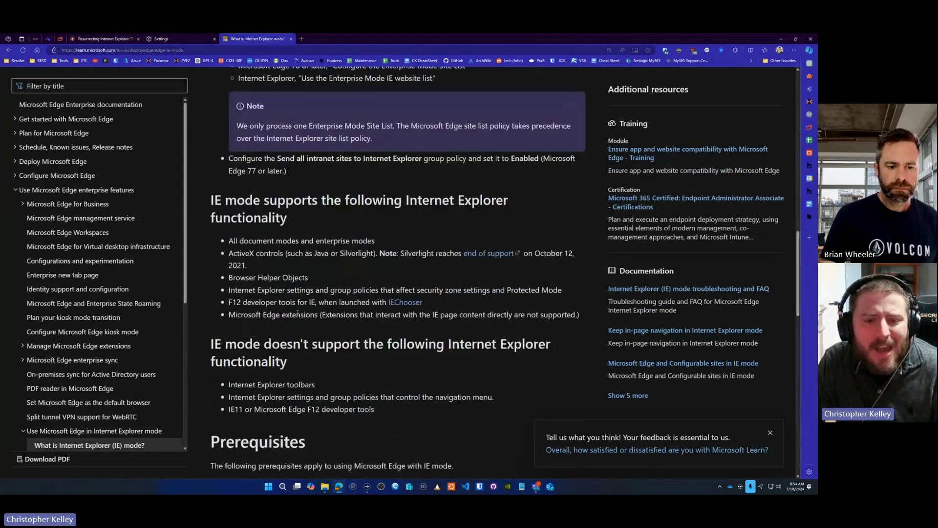
pyautogui.scroll(-1, 297, 314)
# Step: Inspect the dialog for adding an Internet Explorer mode page without adding one, and close the Settings tab
pyautogui.click(174, 39)
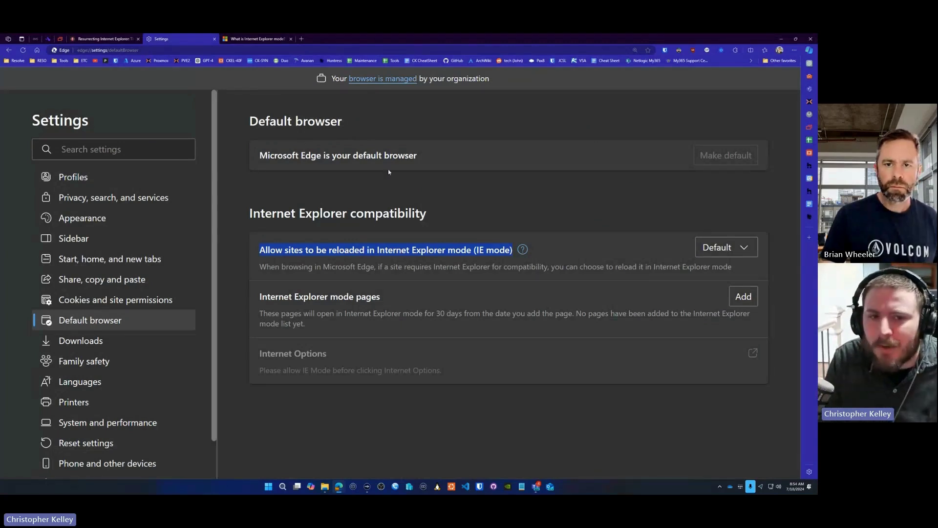
pyautogui.click(744, 298)
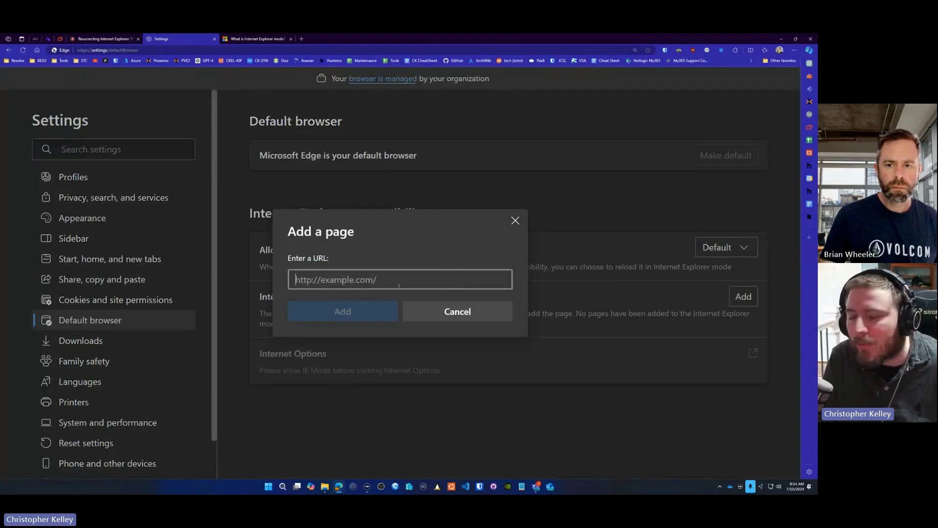
pyautogui.click(461, 314)
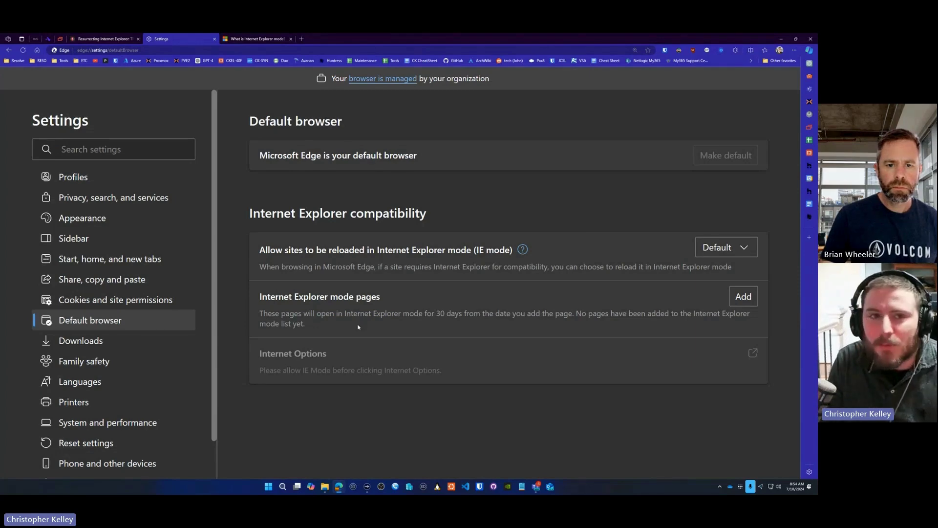
pyautogui.hotkey('ctrl', 'w')
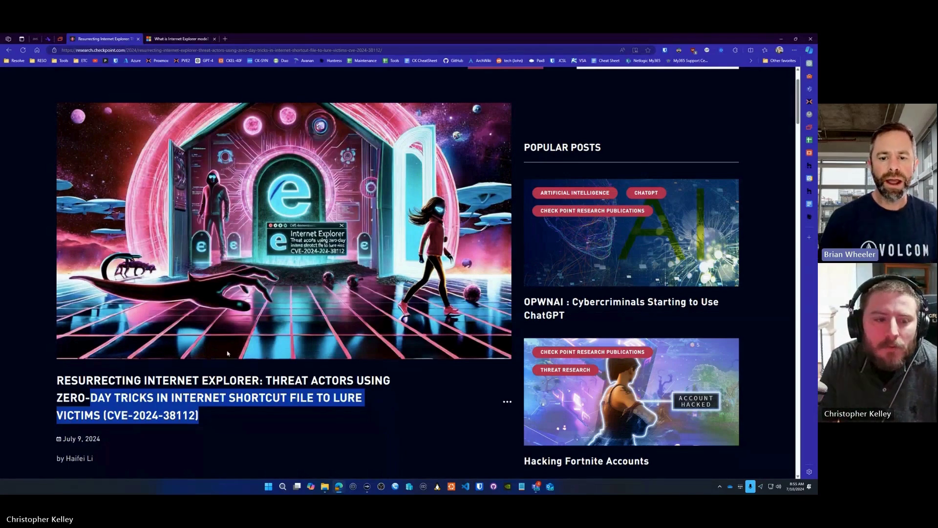
# Step: Read the Check Point article from its introduction through the "mhtml" trick to the Books_A0UJKO.pdf.url example
pyautogui.scroll(1, 227, 353)
pyautogui.click(243, 441)
pyautogui.scroll(-8, 242, 442)
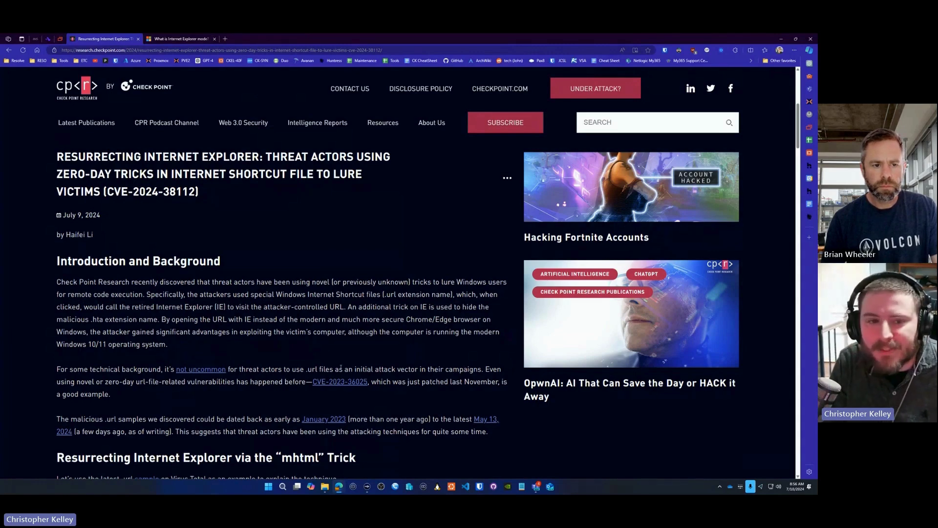
pyautogui.scroll(-1, 244, 332)
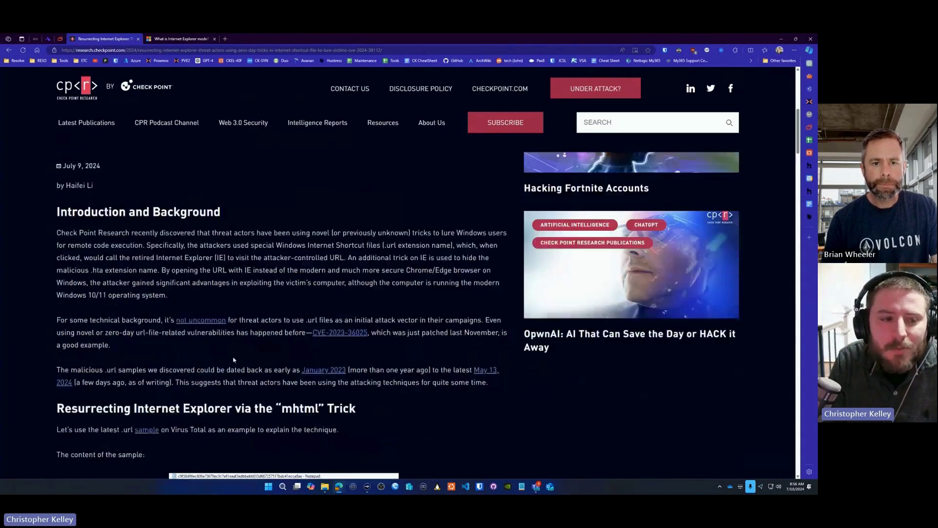
pyautogui.scroll(-10, 102, 315)
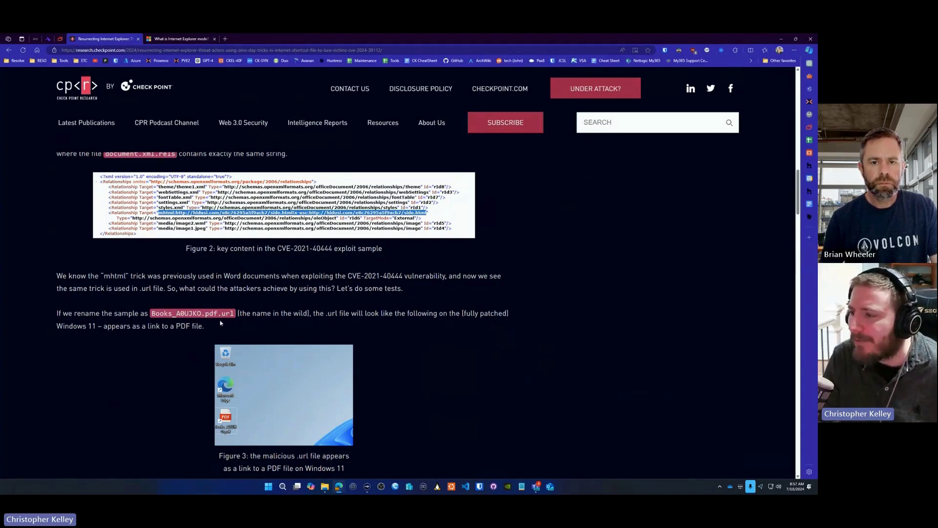
pyautogui.scroll(-1, 205, 261)
# Step: Move the Invoice-July10_2024.mhtml file above the PDF shortcut on the desktop and open it in a maximized browser window
pyautogui.moveTo(590, 39); pyautogui.dragTo(521, 234)
pyautogui.click(623, 236)
pyautogui.moveTo(155, 297); pyautogui.dragTo(227, 271)
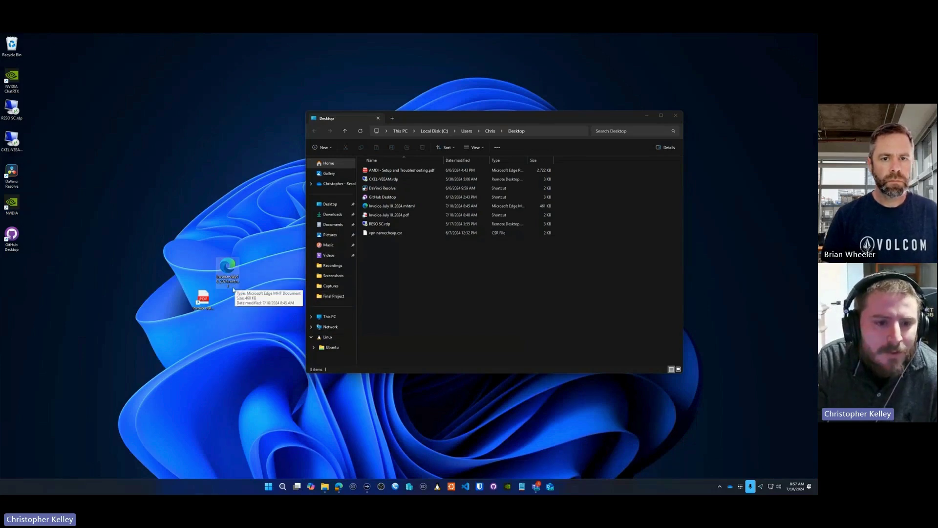
pyautogui.moveTo(230, 280); pyautogui.dragTo(206, 249)
pyautogui.click(206, 248)
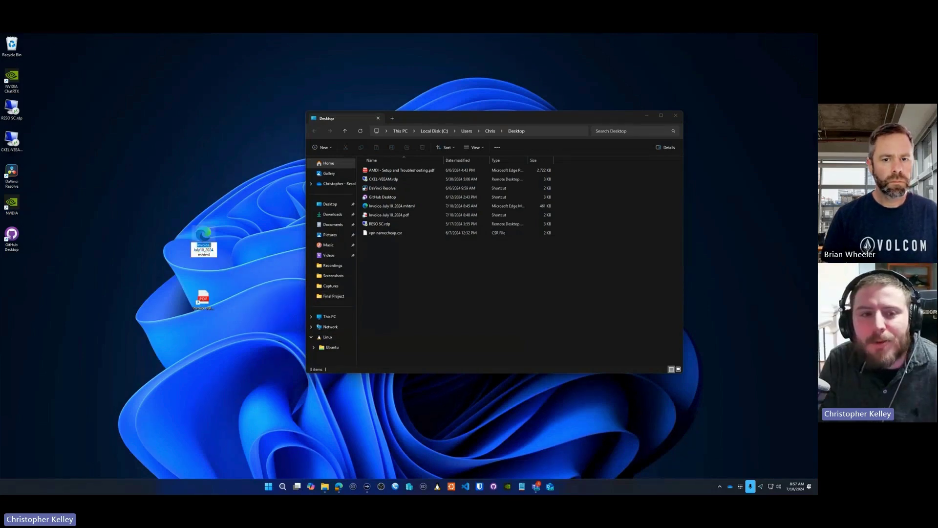
pyautogui.doubleClick(210, 233)
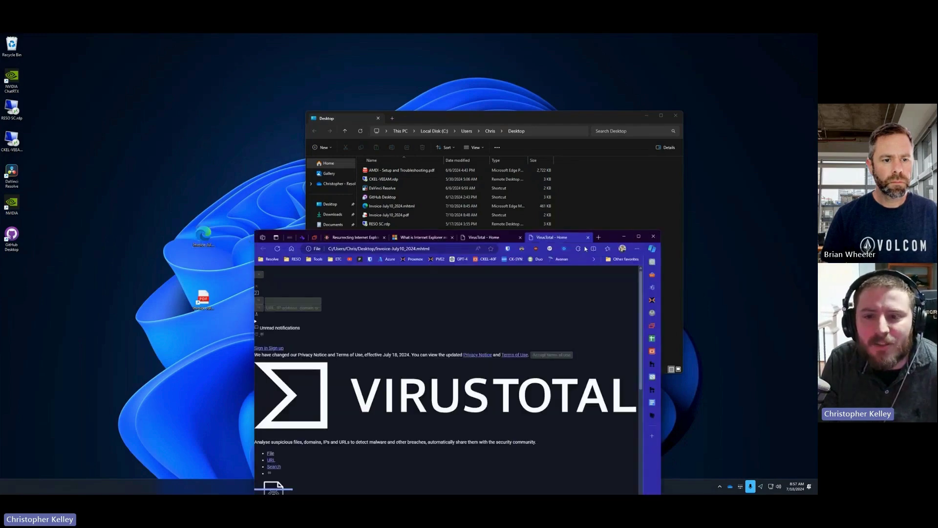
pyautogui.click(638, 236)
# Step: Load virustotal.com in the current browser tab, bring up the page's context menu with the Save as option, and minimize the window
pyautogui.click(302, 51)
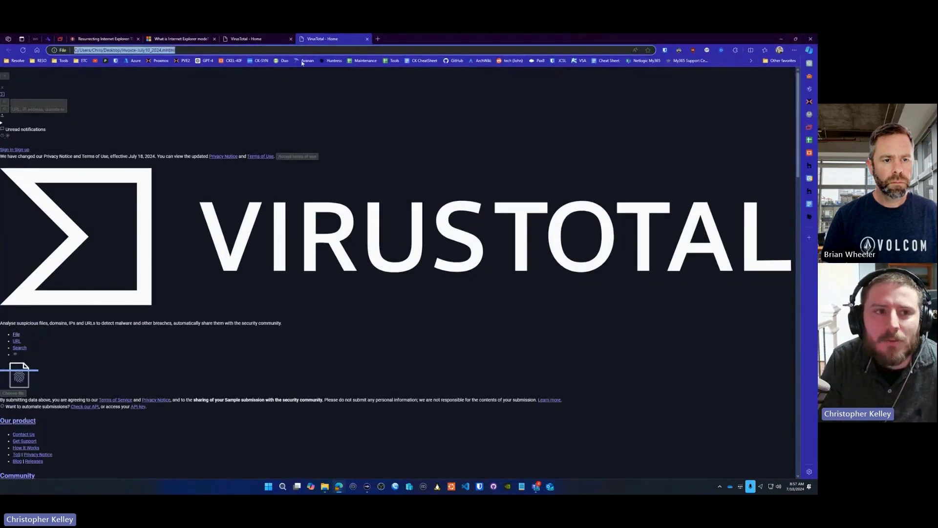
pyautogui.write('virustotal.com')
pyautogui.press('Return')
pyautogui.rightClick(207, 230)
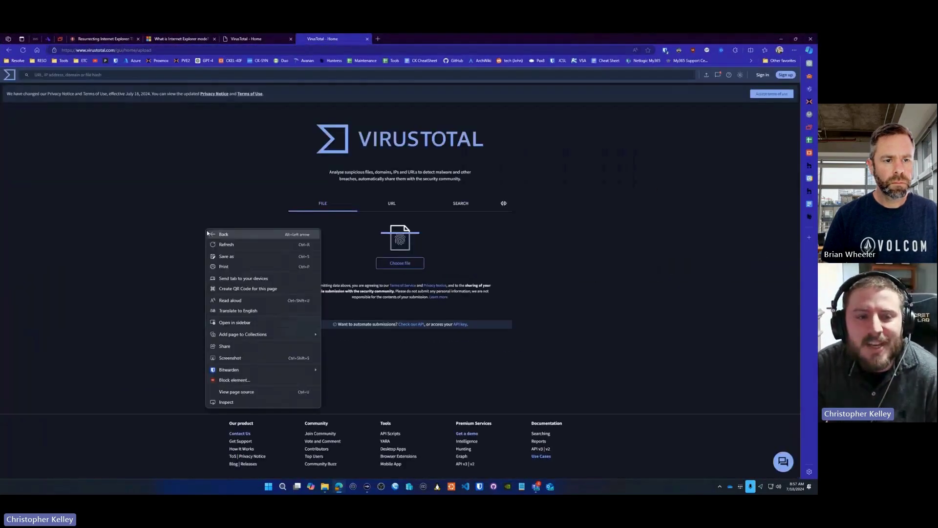
pyautogui.click(781, 39)
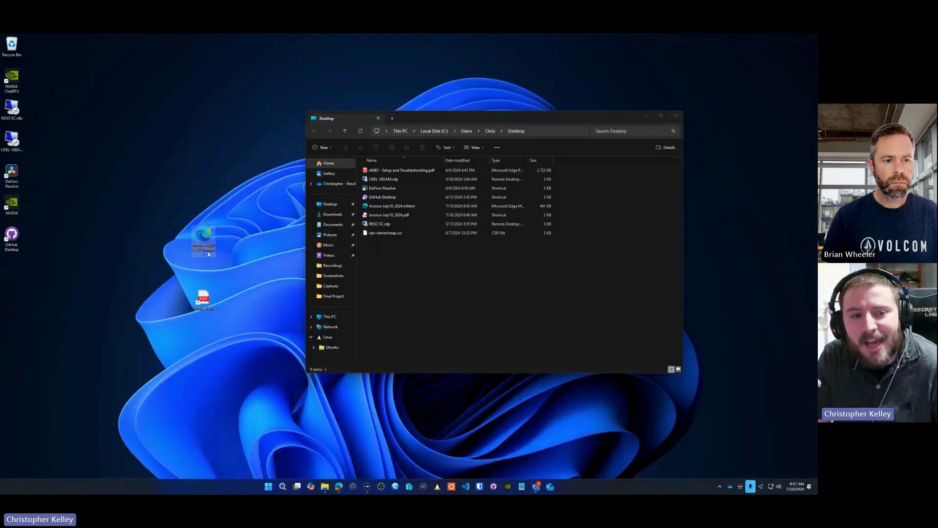
# Step: Inspect the target path in the properties of the Invoice-July10_2024.pdf desktop shortcut, compare it with the .mhtml file, and close the dialog
pyautogui.rightClick(153, 360)
pyautogui.click(166, 356)
pyautogui.rightClick(204, 302)
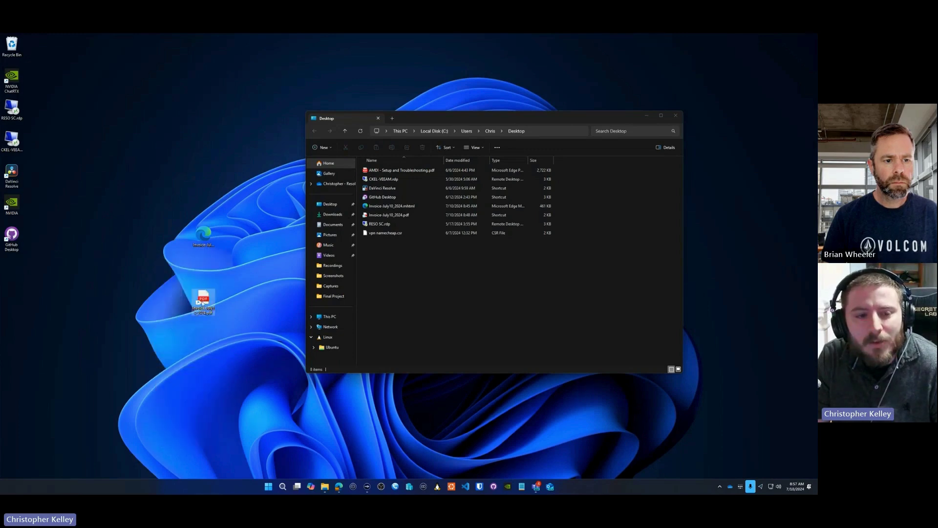
pyautogui.click(236, 434)
pyautogui.click(239, 450)
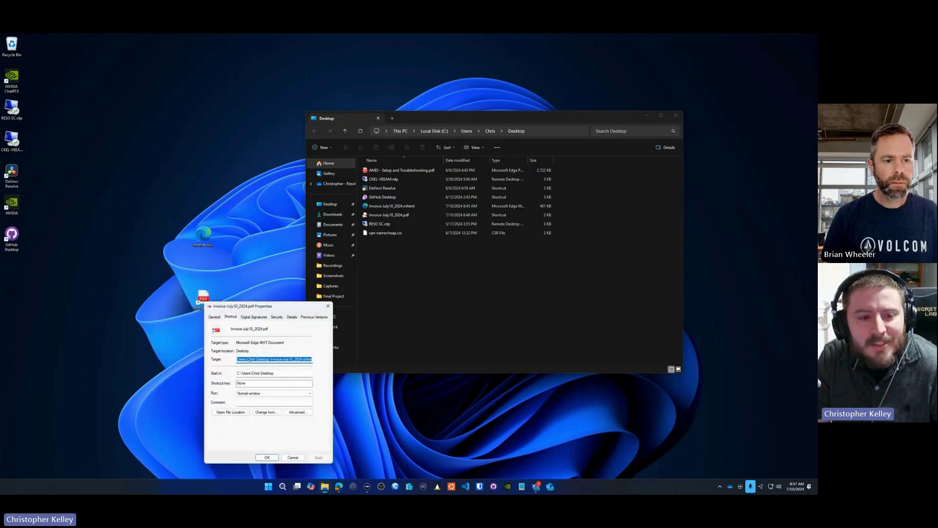
pyautogui.moveTo(260, 359); pyautogui.dragTo(299, 359)
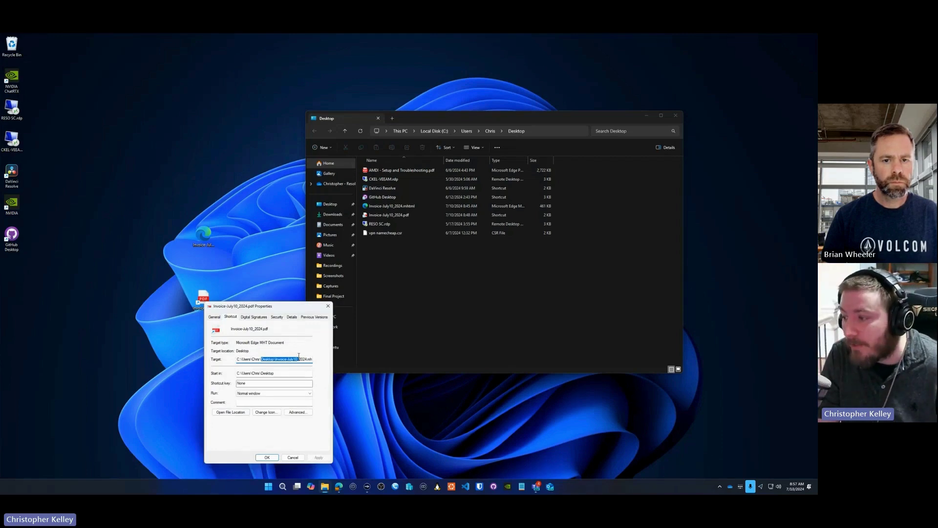
pyautogui.moveTo(299, 357); pyautogui.dragTo(327, 356)
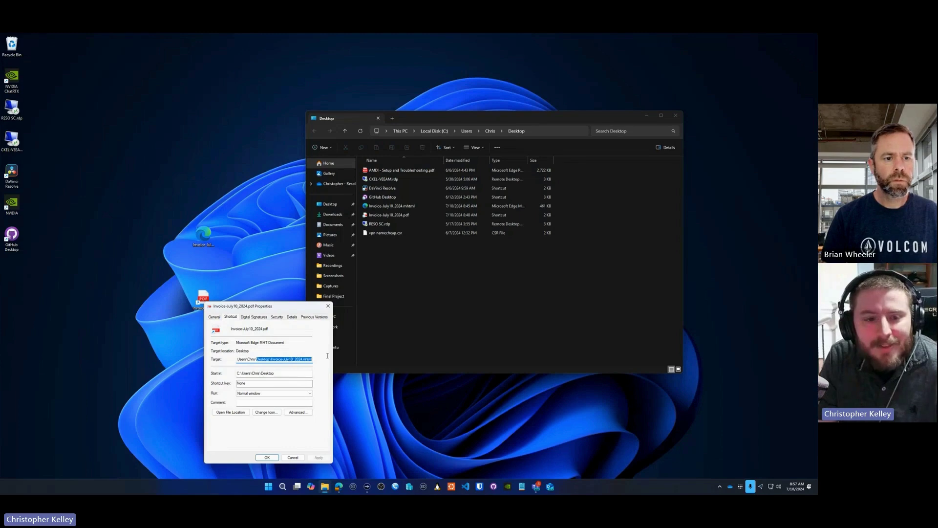
pyautogui.click(198, 234)
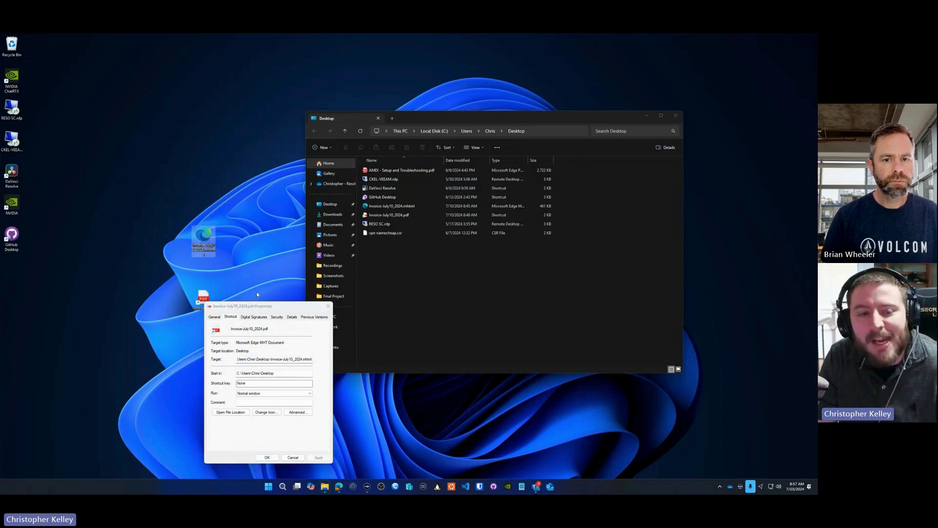
pyautogui.click(241, 316)
pyautogui.press('Escape')
# Step: Launch the Invoice-July10_2024.pdf shortcut, restore the browser to a smaller window and close the tab showing the local .mhtml page
pyautogui.click(203, 300)
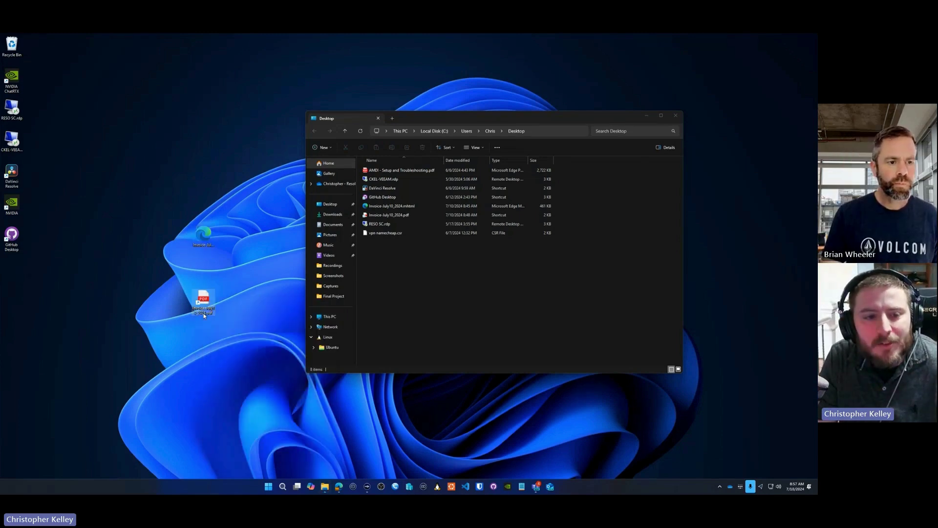
pyautogui.rightClick(211, 311)
pyautogui.click(200, 301)
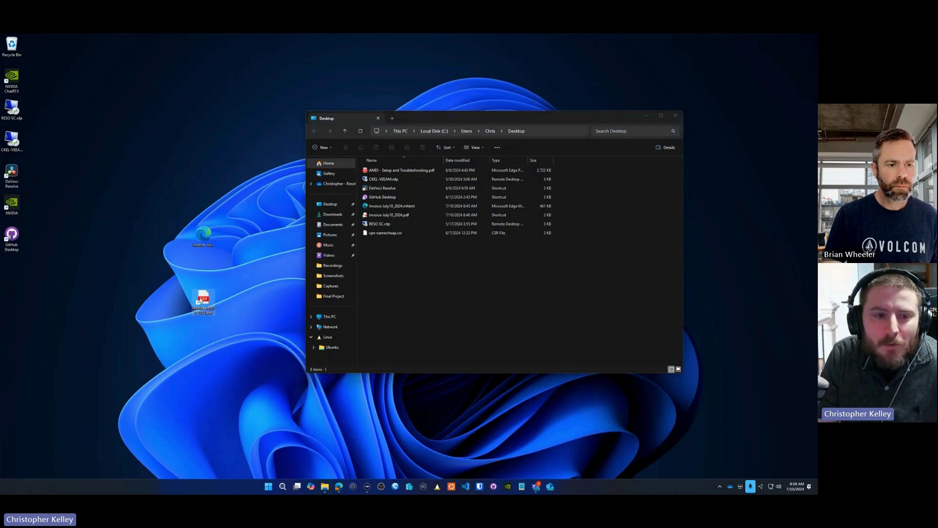
pyautogui.doubleClick(200, 301)
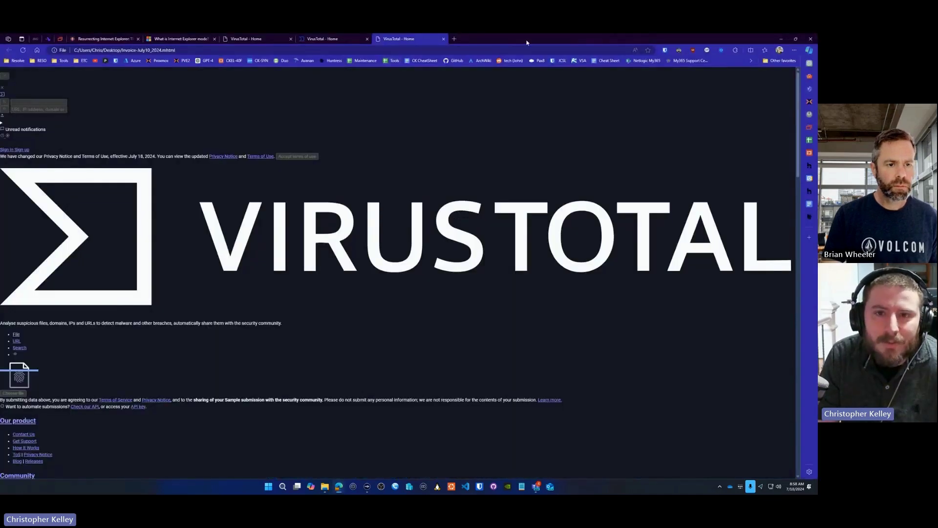
pyautogui.moveTo(526, 42); pyautogui.dragTo(584, 99)
pyautogui.click(595, 98)
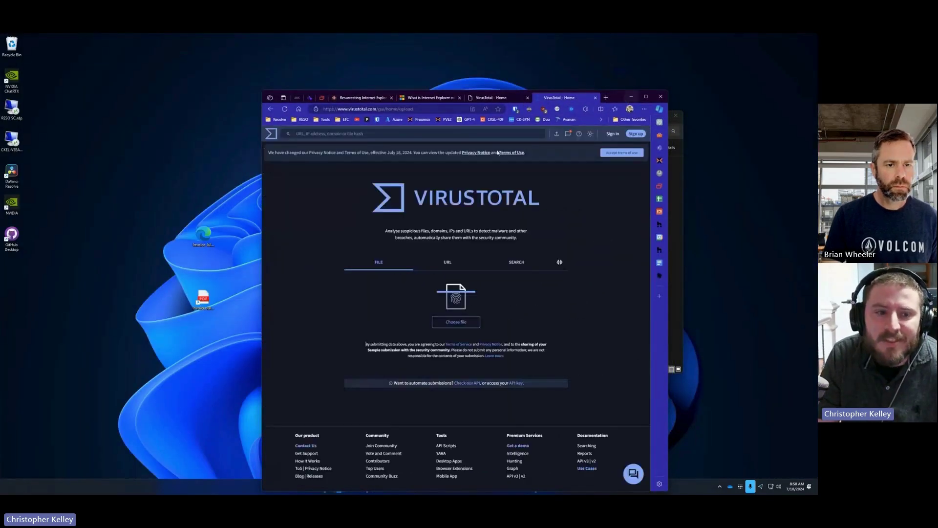
# Step: Place the Invoice-July10_2024.mhtml file beside the PDF shortcut on the desktop and open the shortcut's properties
pyautogui.click(199, 303)
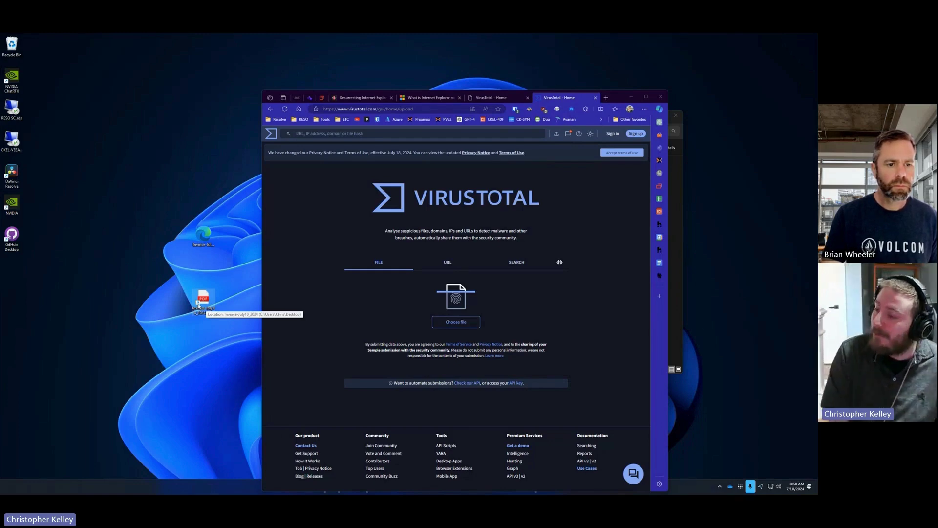
pyautogui.moveTo(203, 235); pyautogui.dragTo(131, 320)
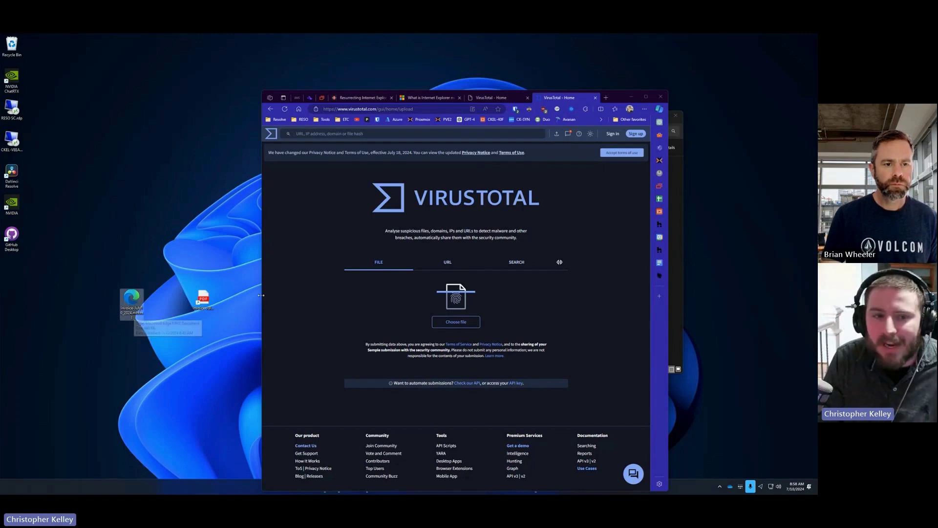
pyautogui.click(203, 300)
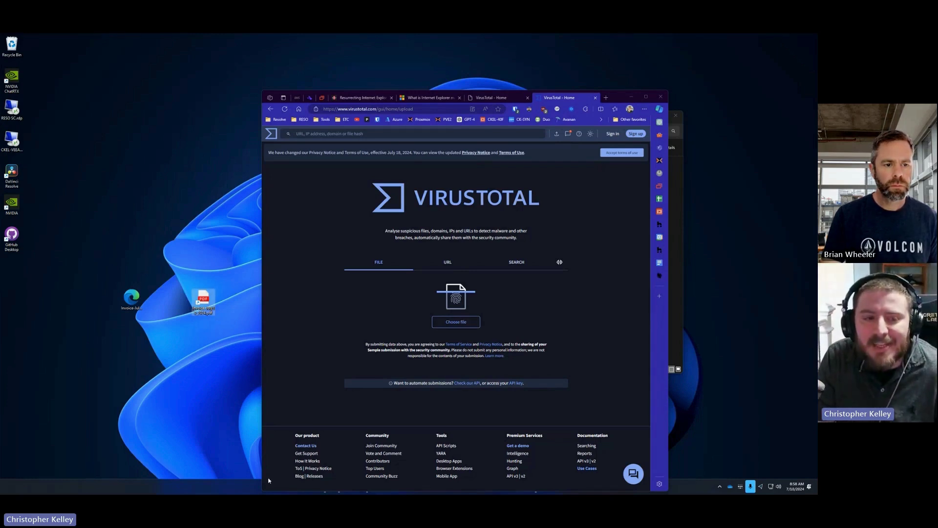
pyautogui.rightClick(204, 299)
pyautogui.click(235, 430)
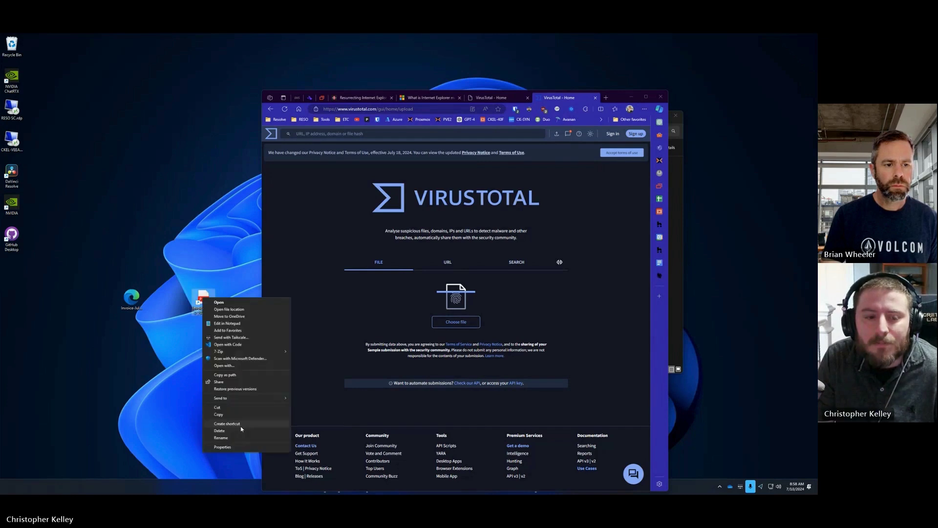
pyautogui.click(222, 447)
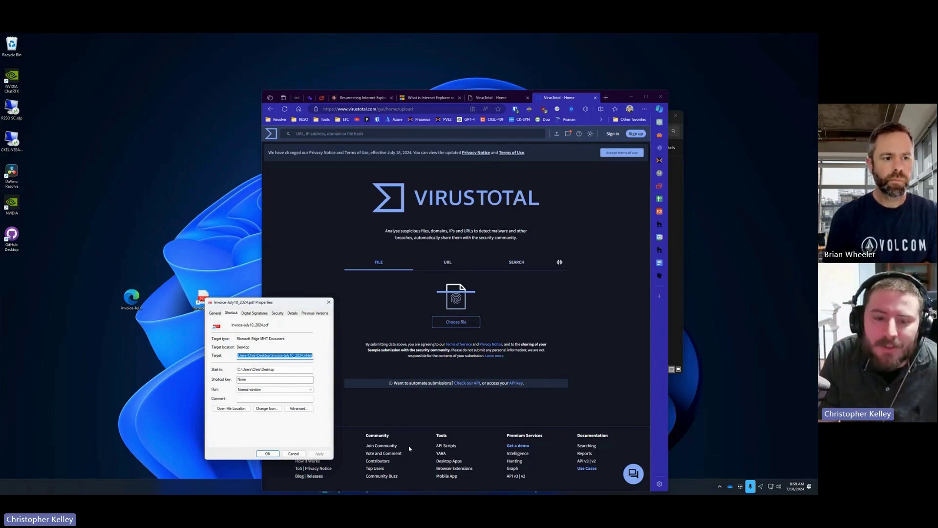
# Step: Open the file location of the shortcut's target, browse to the Downloads folder and select the newest .ico file
pyautogui.click(231, 408)
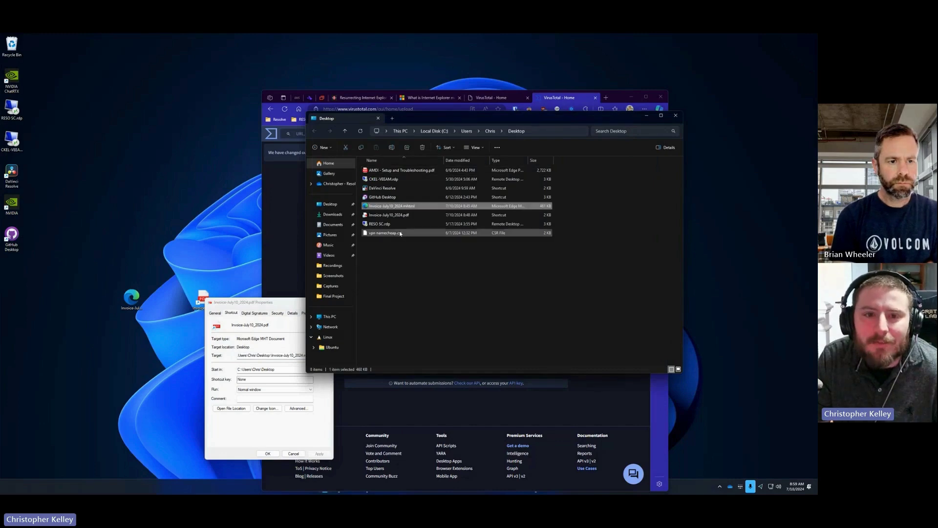
pyautogui.click(329, 204)
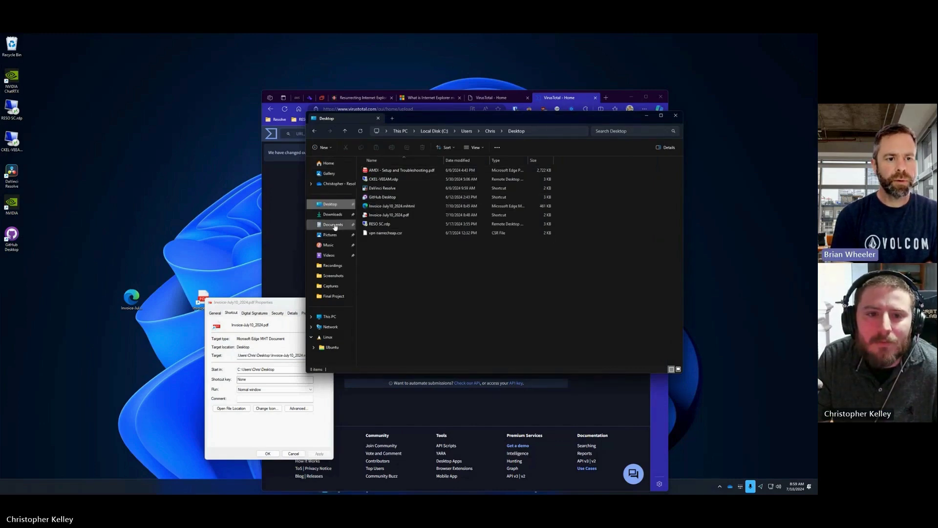
pyautogui.click(332, 214)
pyautogui.click(384, 181)
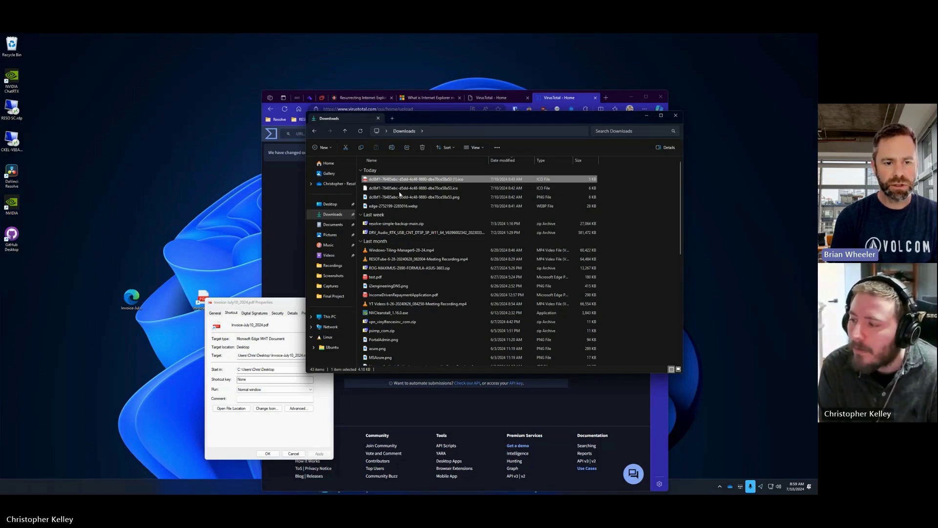
# Step: Switch to the Check Point article tab and rename the .mhtml desktop file to an invoice name with .pdf before the real extension
pyautogui.click(362, 97)
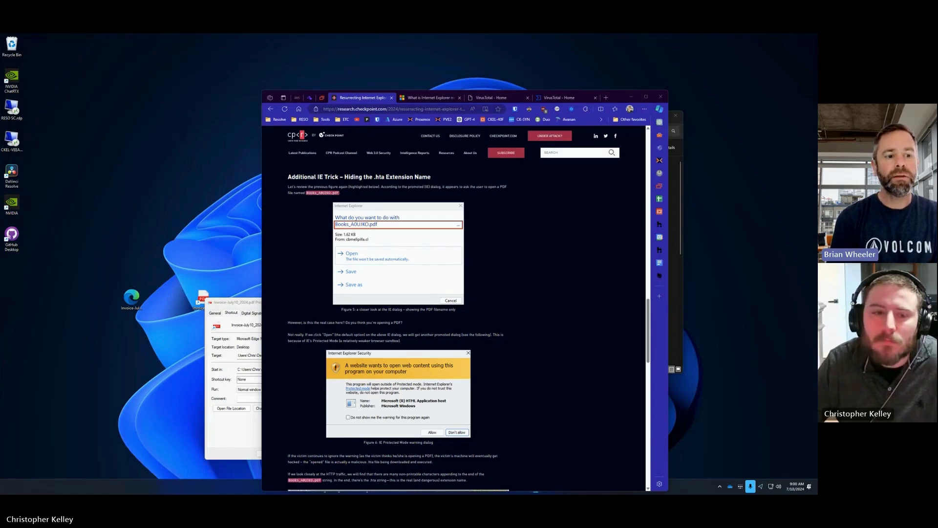
pyautogui.click(131, 298)
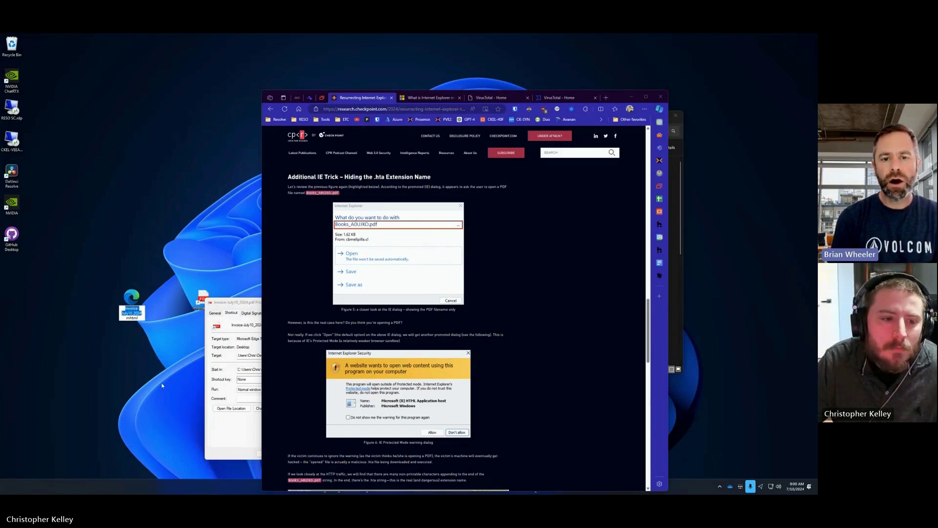
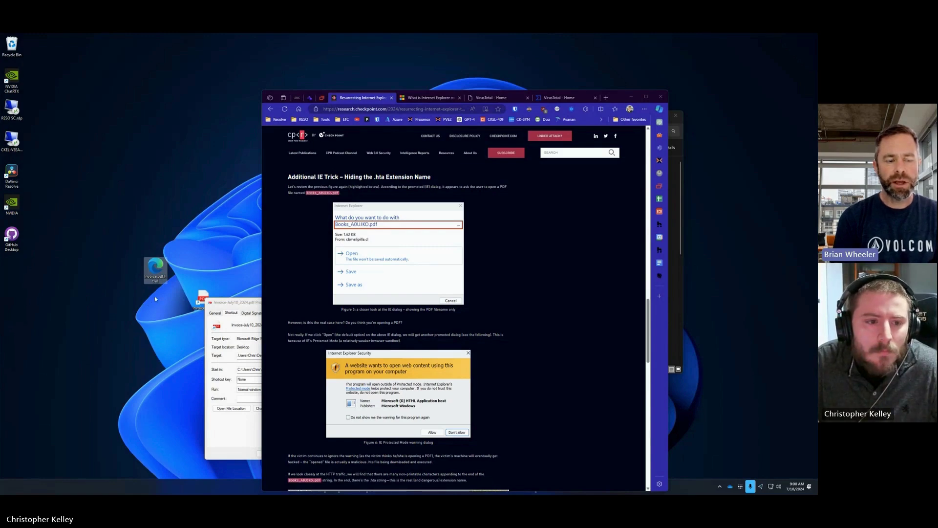
# Step: Enlarge the desktop icons and move the renamed invoice file to the clear area beside the open properties dialog
pyautogui.scroll(3, 155, 299)
pyautogui.scroll(-2, 154, 300)
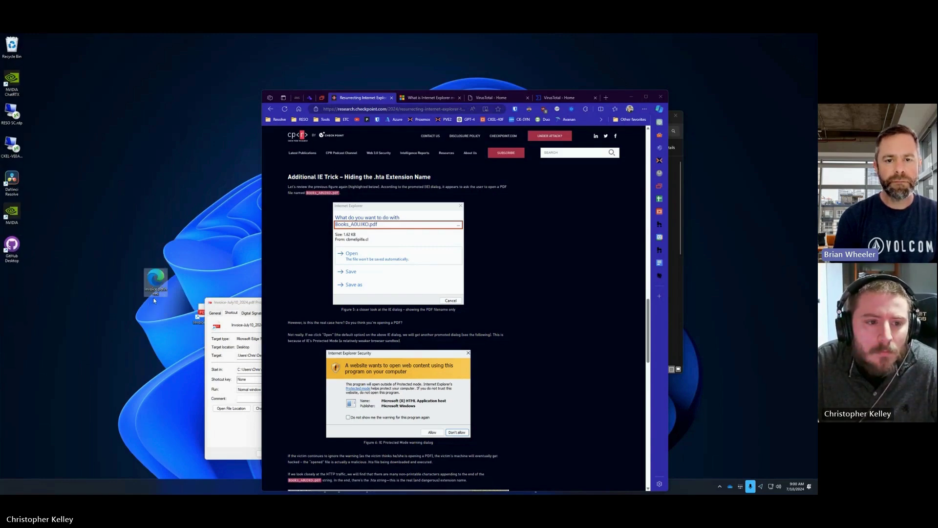
pyautogui.moveTo(155, 285); pyautogui.dragTo(157, 322)
pyautogui.scroll(1, 156, 326)
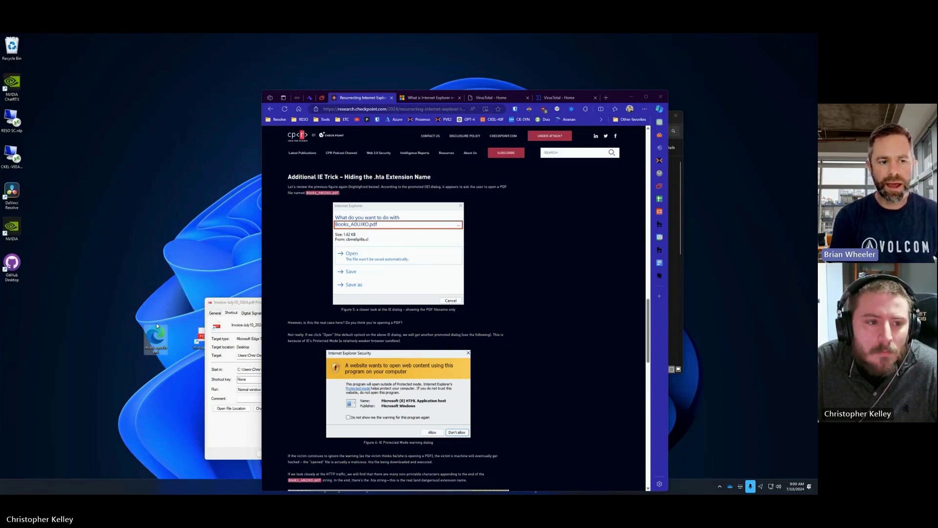
pyautogui.scroll(1, 155, 322)
pyautogui.moveTo(165, 363); pyautogui.dragTo(151, 296)
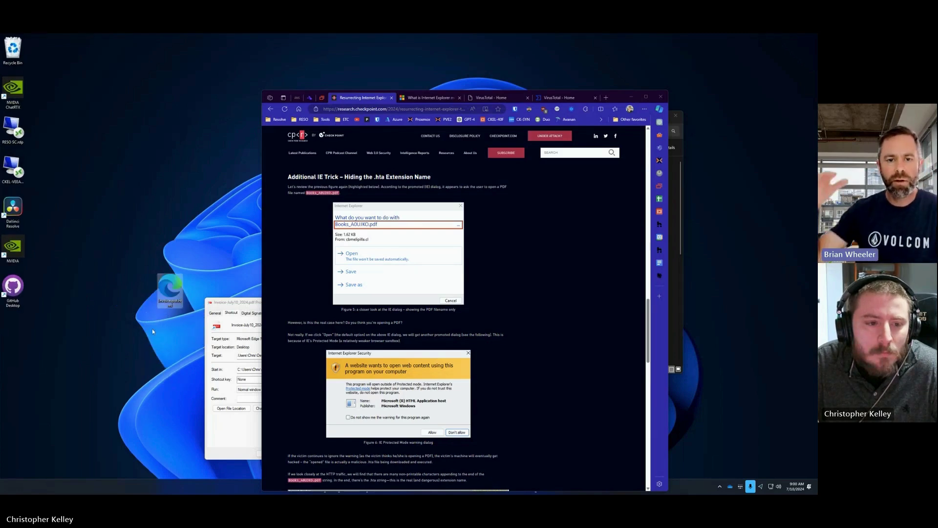
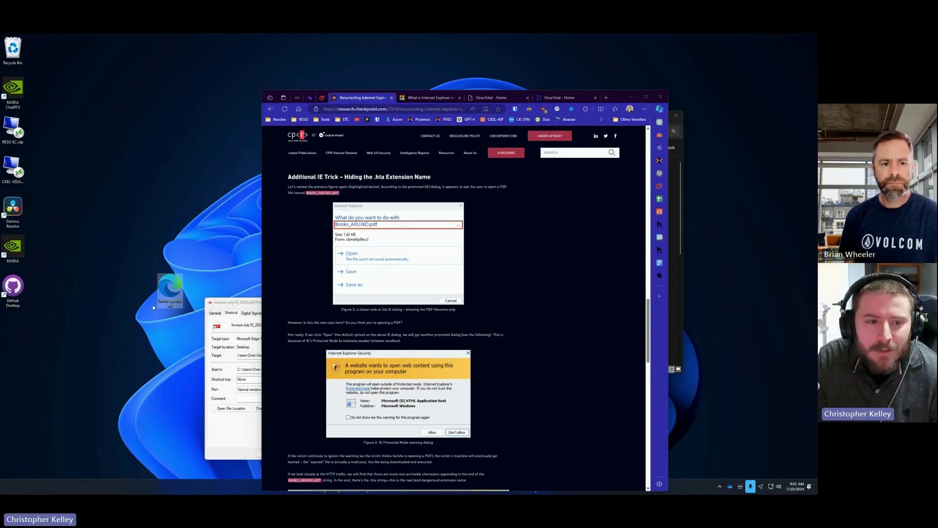
pyautogui.keyDown('ctrl'); pyautogui.scroll(2, 151, 307); pyautogui.keyUp('ctrl')
pyautogui.moveTo(190, 327); pyautogui.dragTo(137, 293)
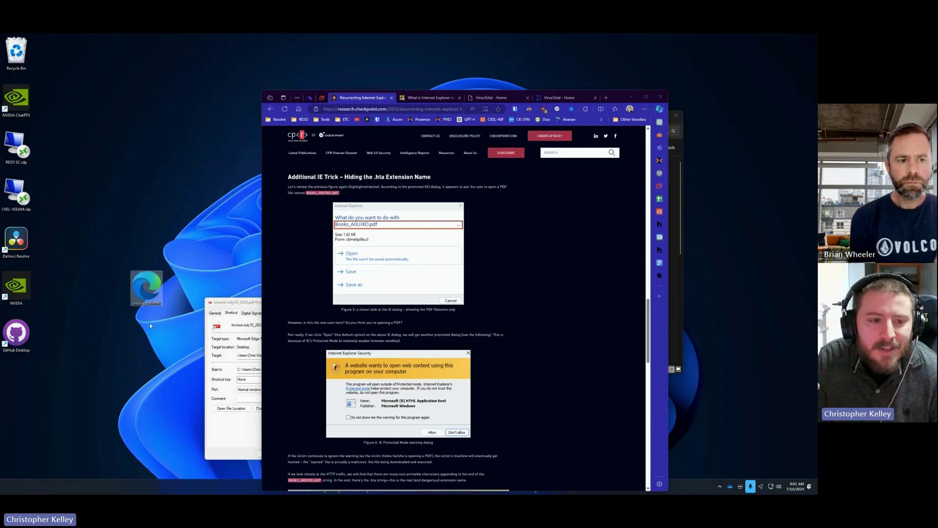
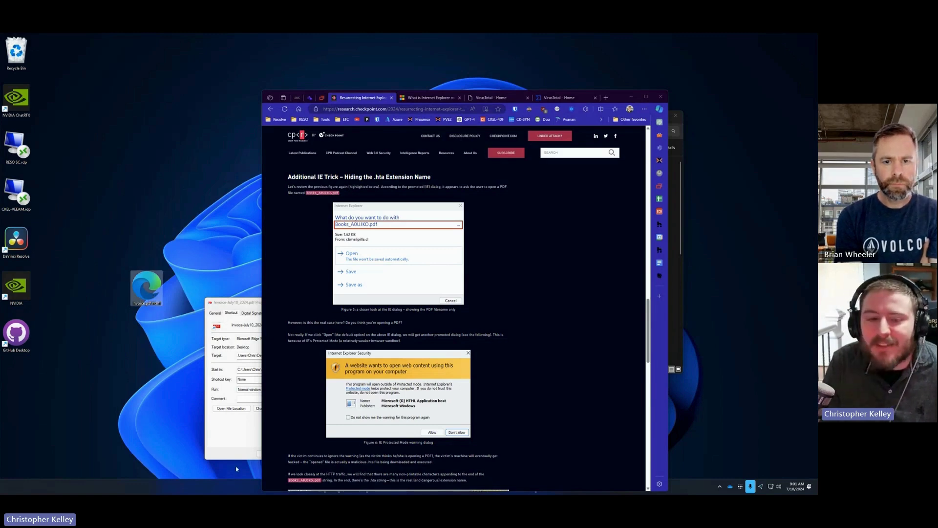
pyautogui.moveTo(240, 493)
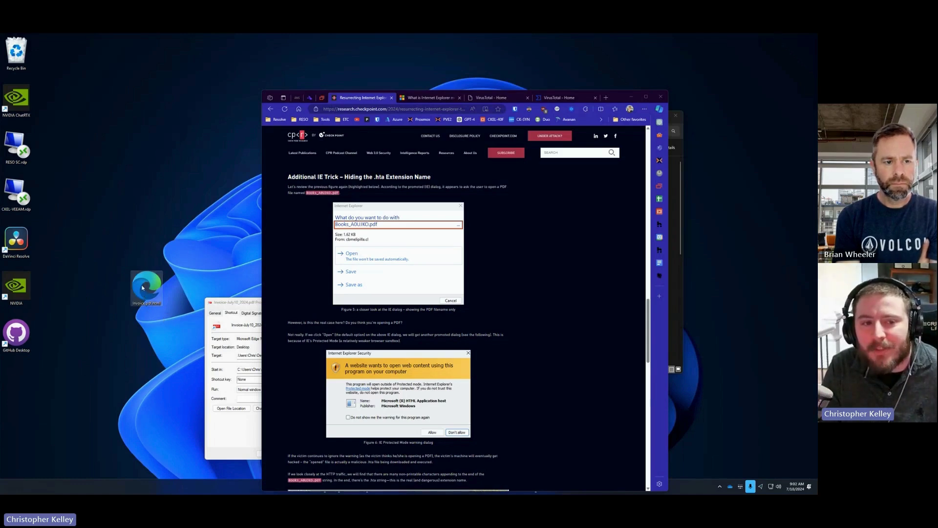
pyautogui.moveTo(143, 287)
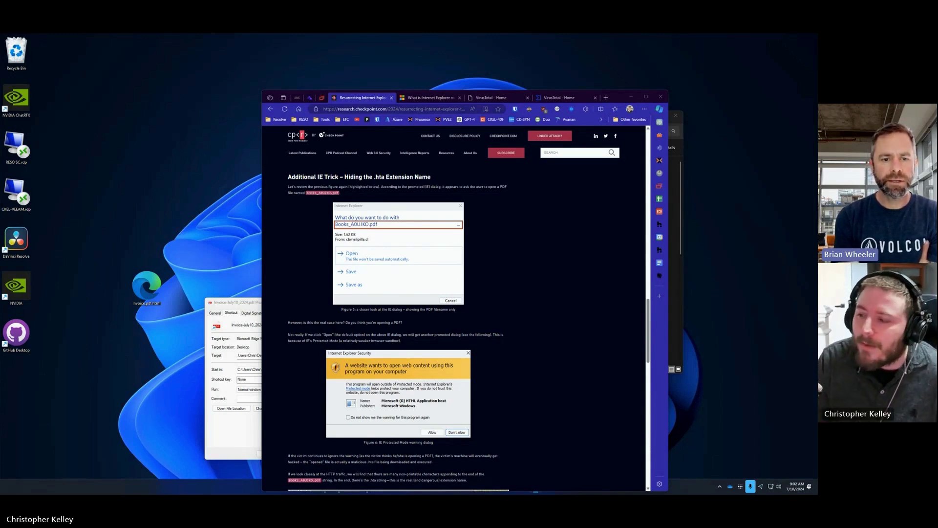
# Step: Maximize the browser and read the Check Point article's figures on the malicious .url file, the IE dialogs and the hidden .hta extension
pyautogui.scroll(-2, 609, 355)
pyautogui.click(647, 97)
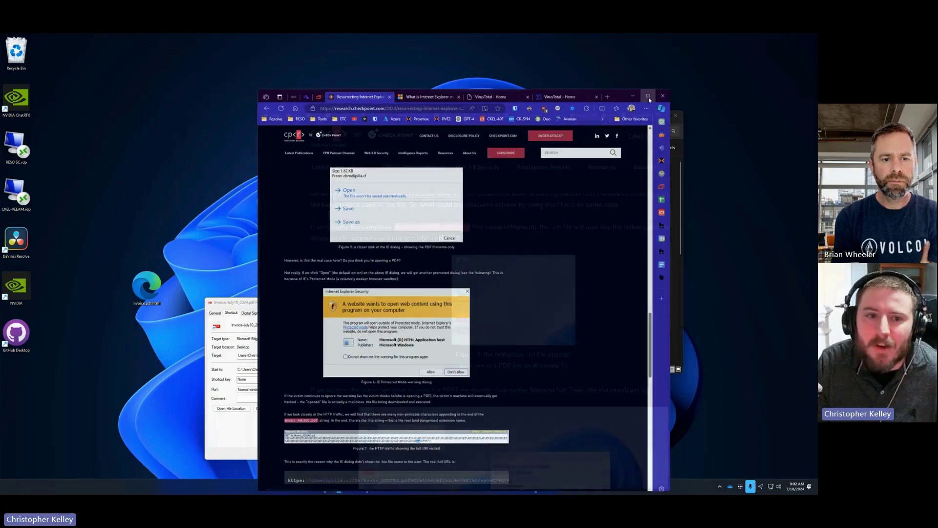
pyautogui.scroll(-2, 343, 256)
pyautogui.scroll(-4, 343, 256)
pyautogui.scroll(2, 267, 286)
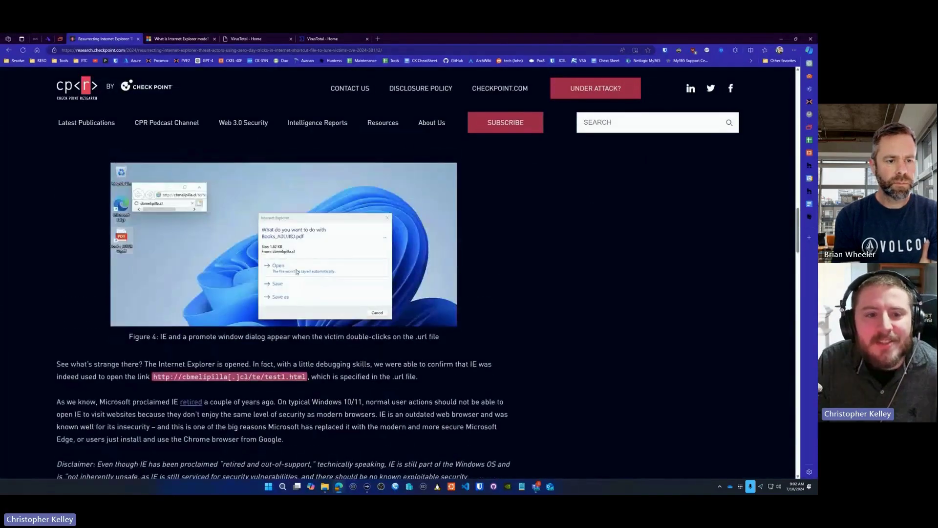
pyautogui.scroll(1, 266, 286)
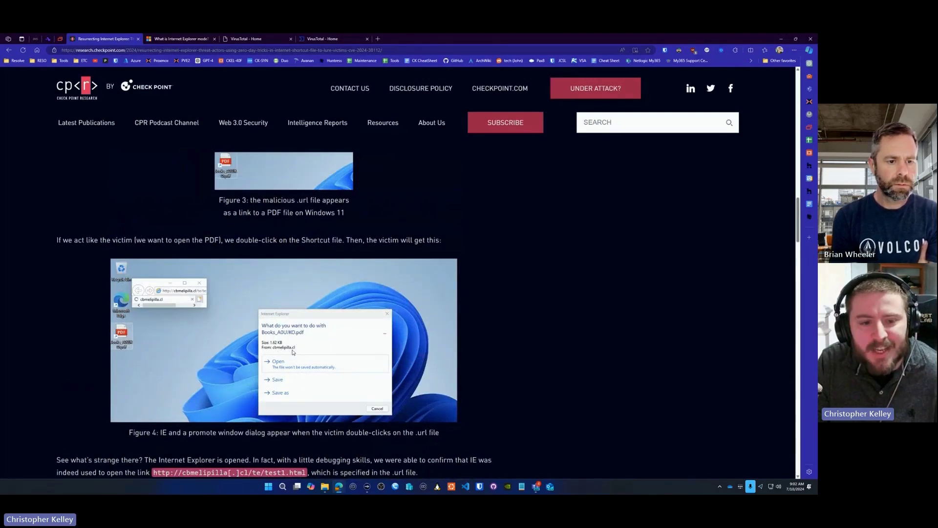
pyautogui.scroll(-4, 293, 351)
pyautogui.scroll(-2, 293, 352)
pyautogui.moveTo(161, 280); pyautogui.dragTo(293, 282)
pyautogui.scroll(-20, 307, 230)
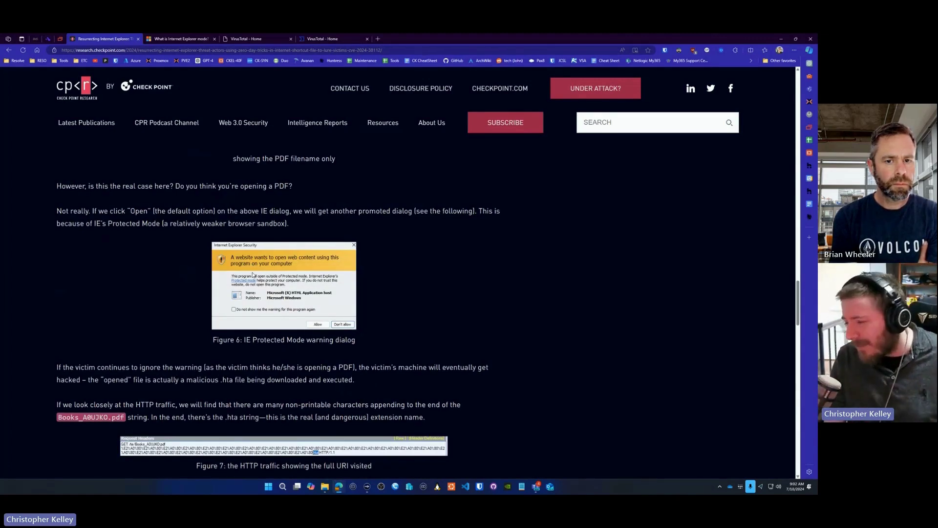
# Step: Review the article's IE Protected Mode warning figure and its Defense and Mitigation section, briefly highlighting the IPS signature name "Internet Shortcut File Remote Code Execution"
pyautogui.scroll(2, 121, 265)
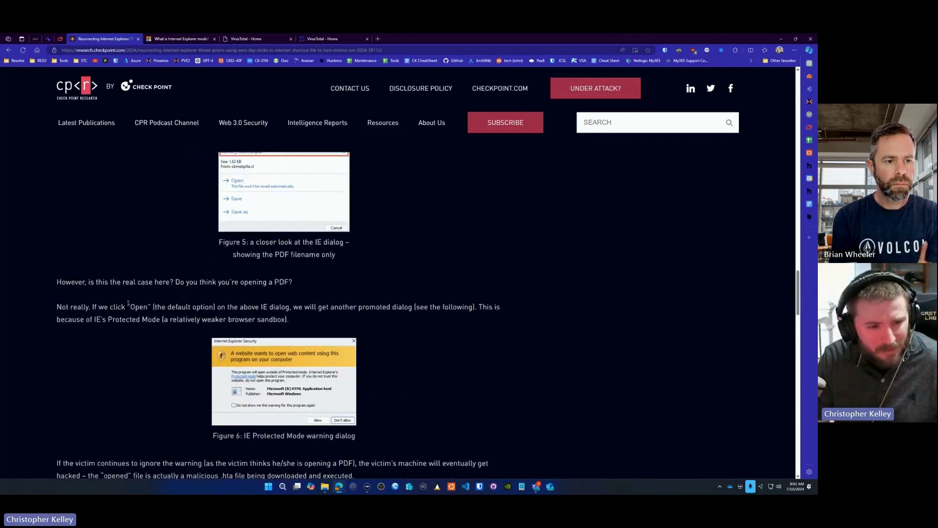
pyautogui.scroll(-1, 259, 336)
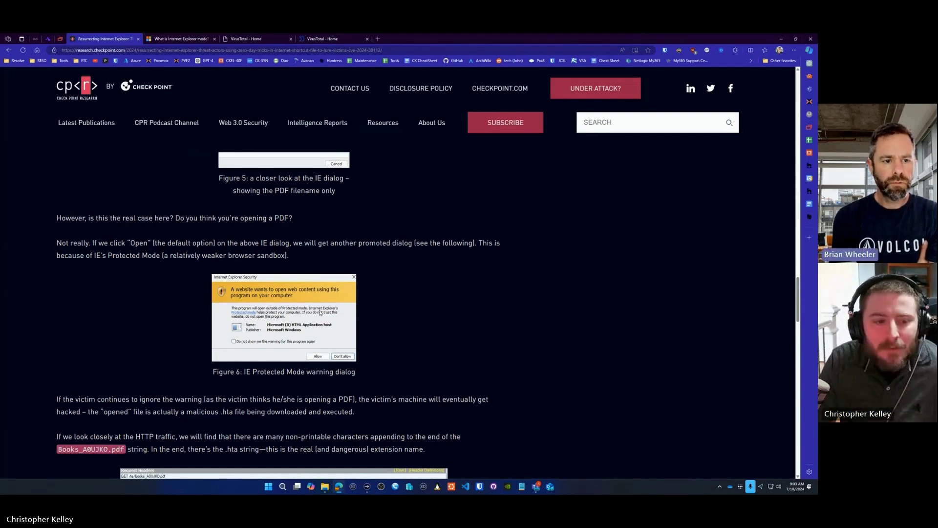
pyautogui.scroll(-5, 265, 315)
pyautogui.scroll(-6, 211, 348)
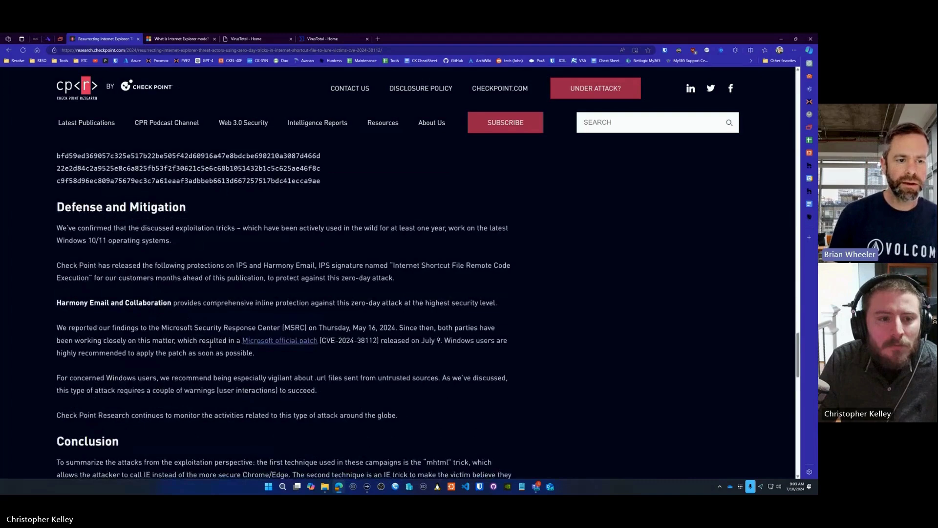
pyautogui.scroll(-1, 210, 344)
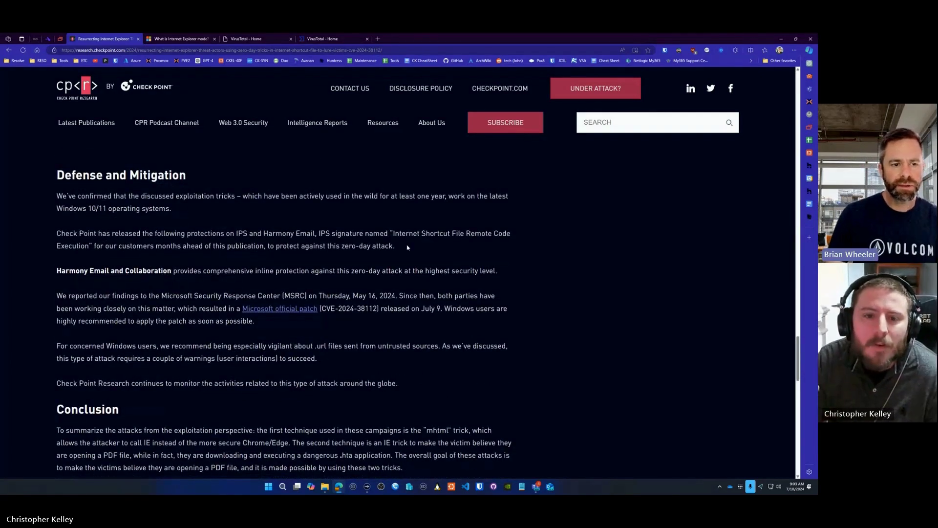
pyautogui.moveTo(396, 233); pyautogui.dragTo(90, 246)
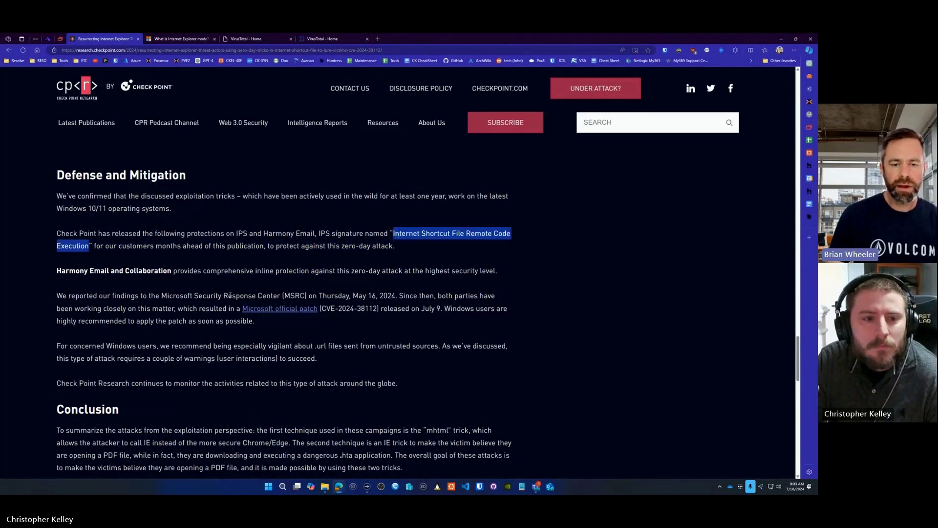
pyautogui.click(236, 272)
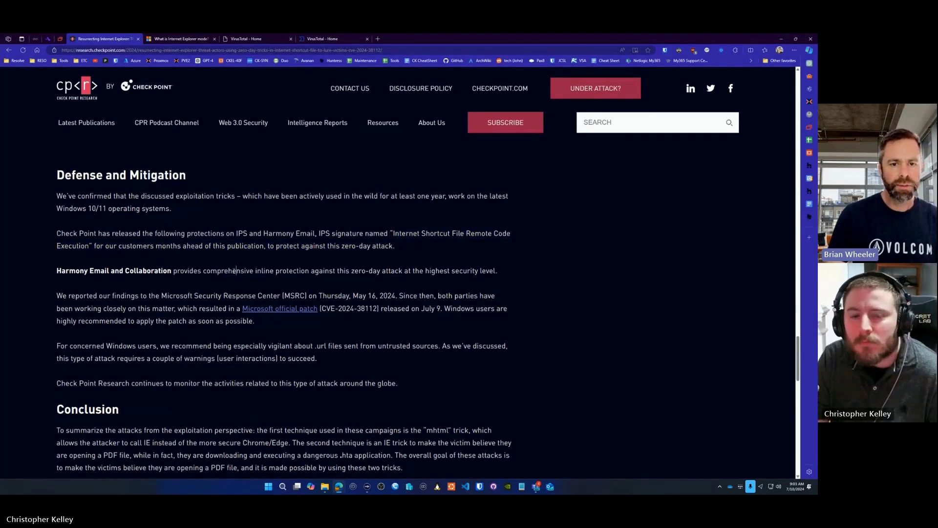